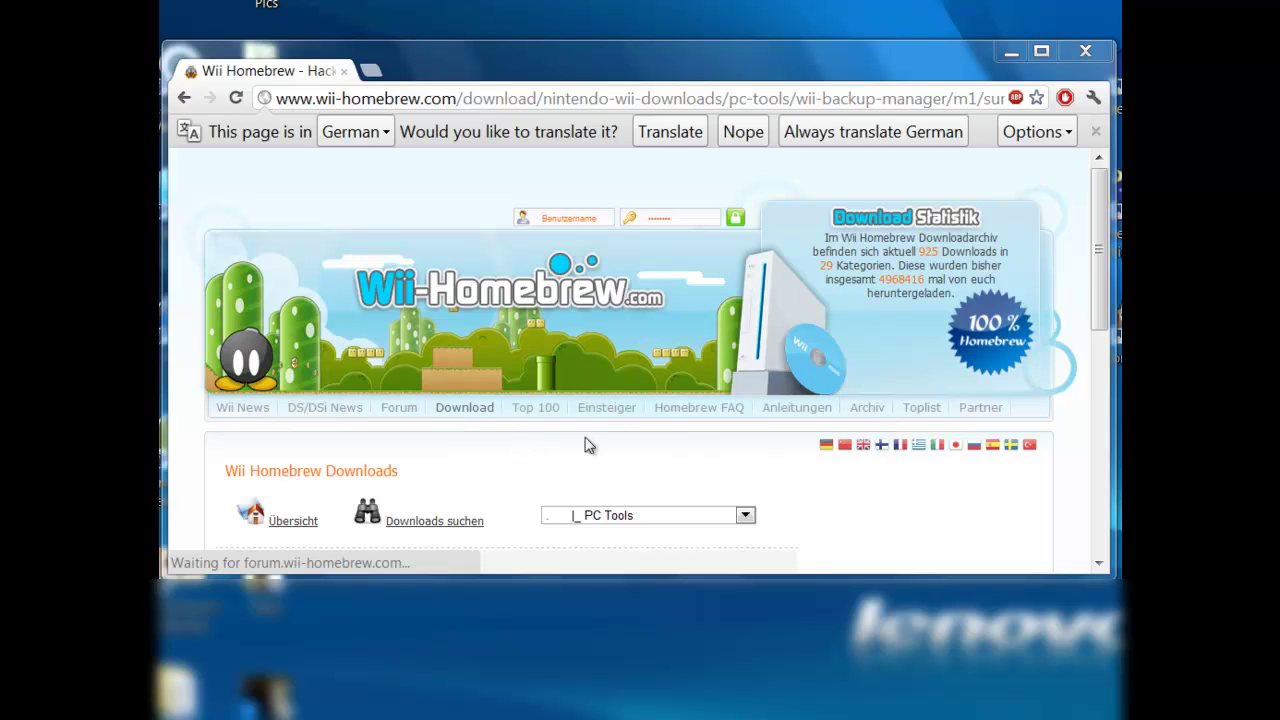
Translate the German Wii Backup Manager download page into English.
left_click(686, 134)
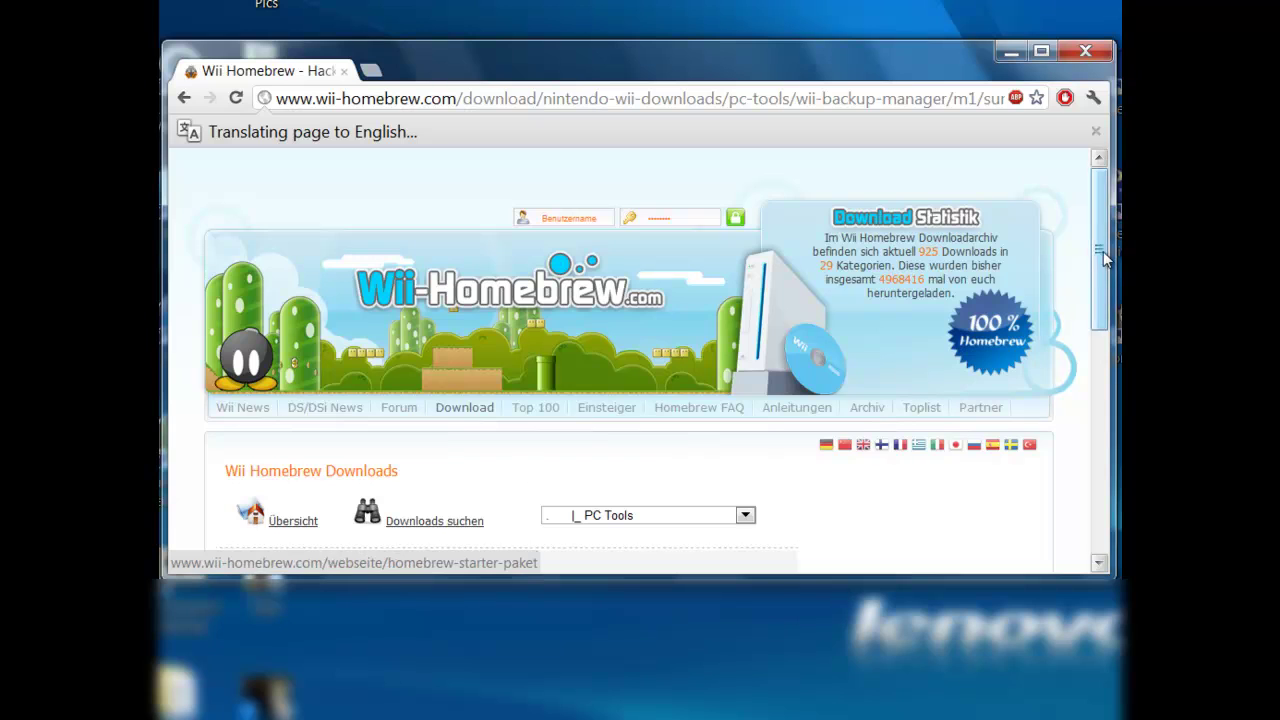
mouse_move(1103, 251)
left_mouse_down()
mouse_move(1107, 283)
mouse_move(1106, 224)
left_mouse_up()
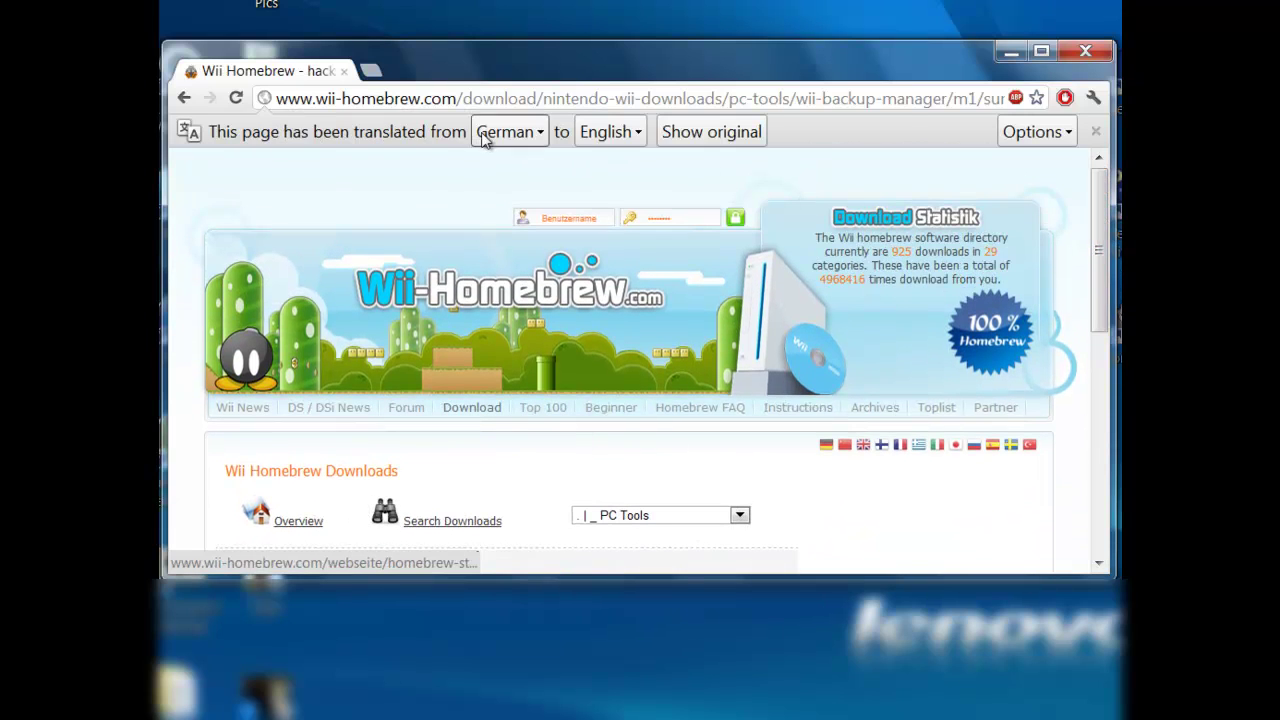
mouse_move(1106, 292)
left_mouse_down()
mouse_move(1118, 463)
mouse_move(1103, 267)
mouse_move(1104, 395)
left_mouse_up()
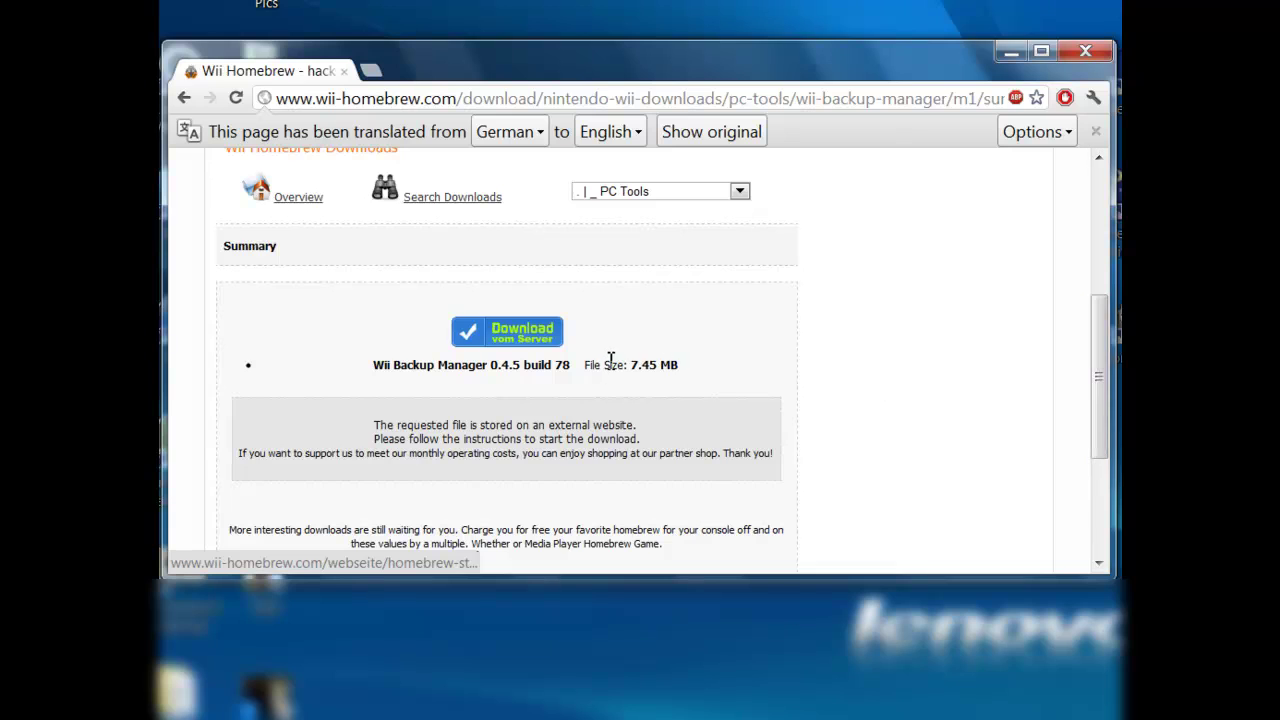
Download Wii Backup Manager build 78 and return to its folder in Explorer.
left_click_drag(586, 365, 684, 362)
left_click(636, 366)
left_click(507, 333)
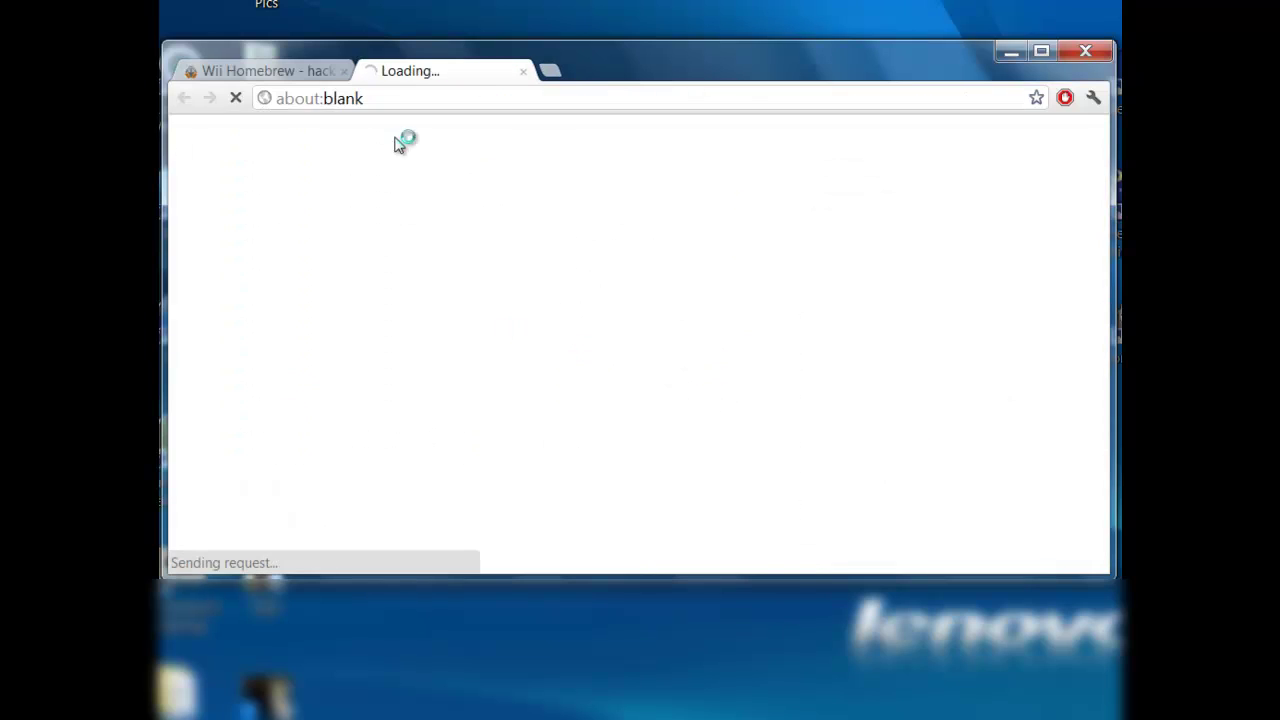
left_click(523, 71)
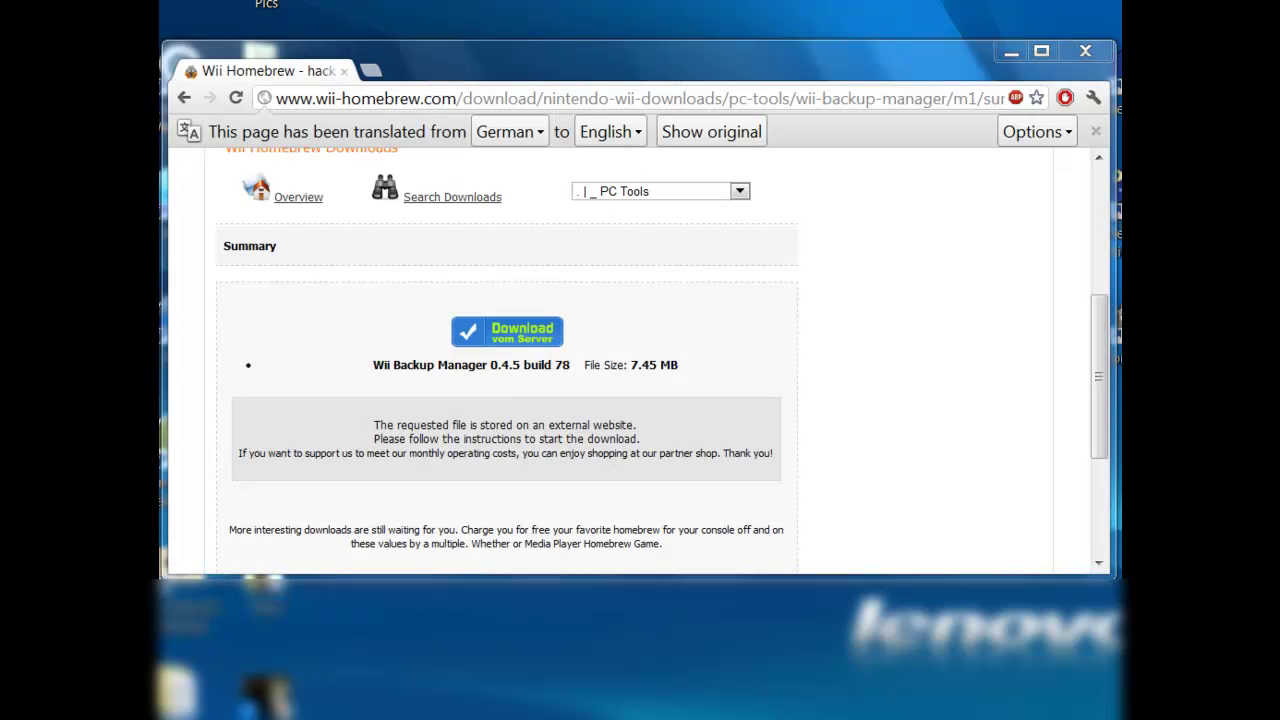
mouse_move(262, 690)
left_click(347, 650)
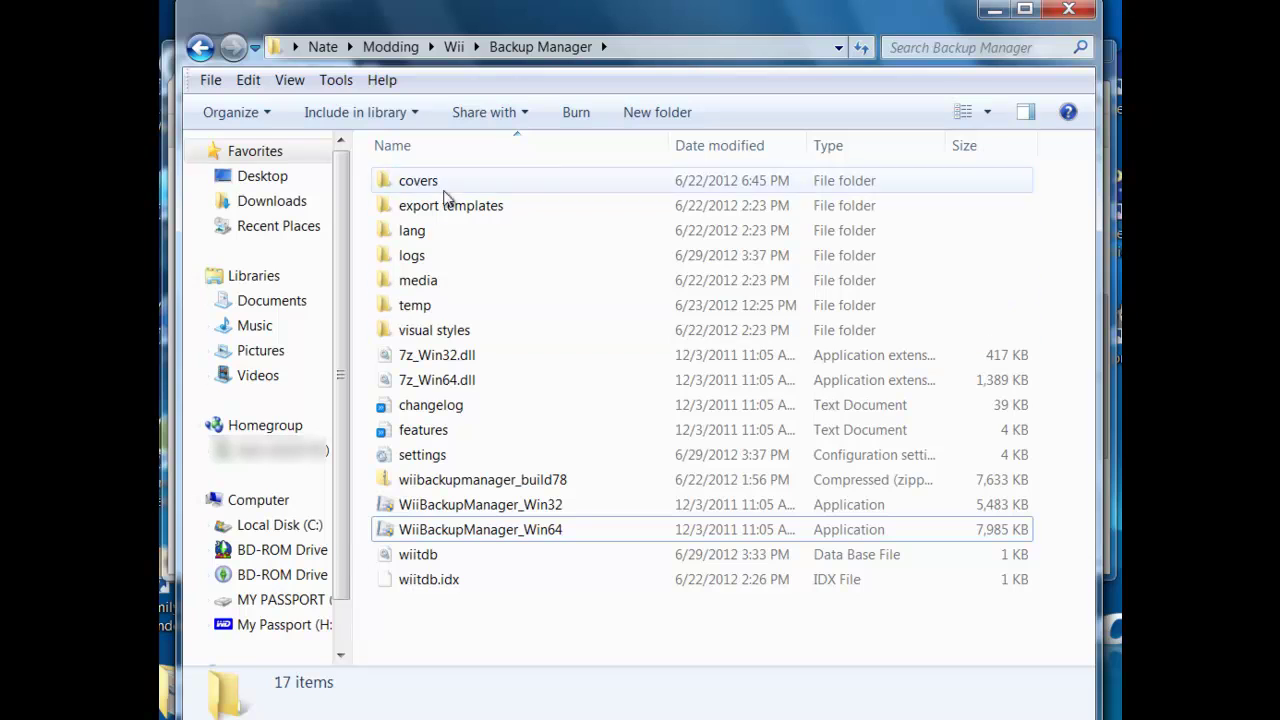
Compare the WiiBackupManager_Win32 and WiiBackupManager_Win64 program files.
left_click(485, 505)
left_click(498, 532)
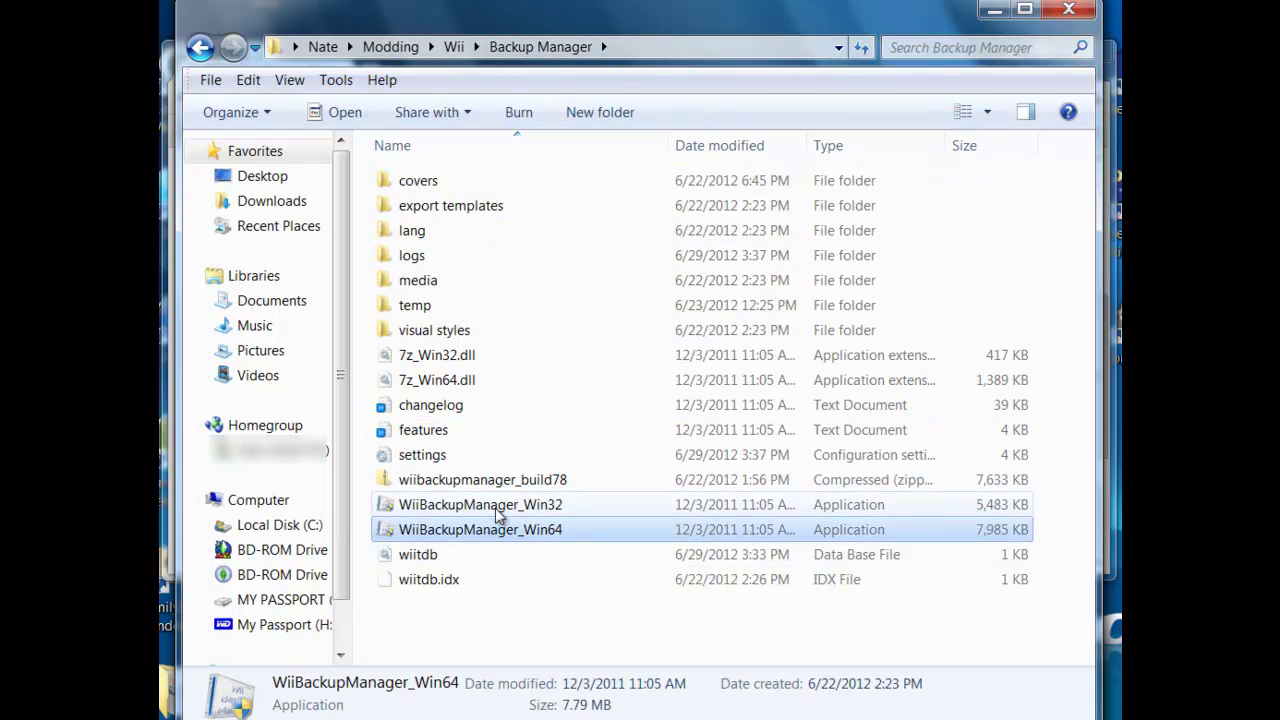
left_click(494, 508)
left_click(498, 530)
left_click(490, 508)
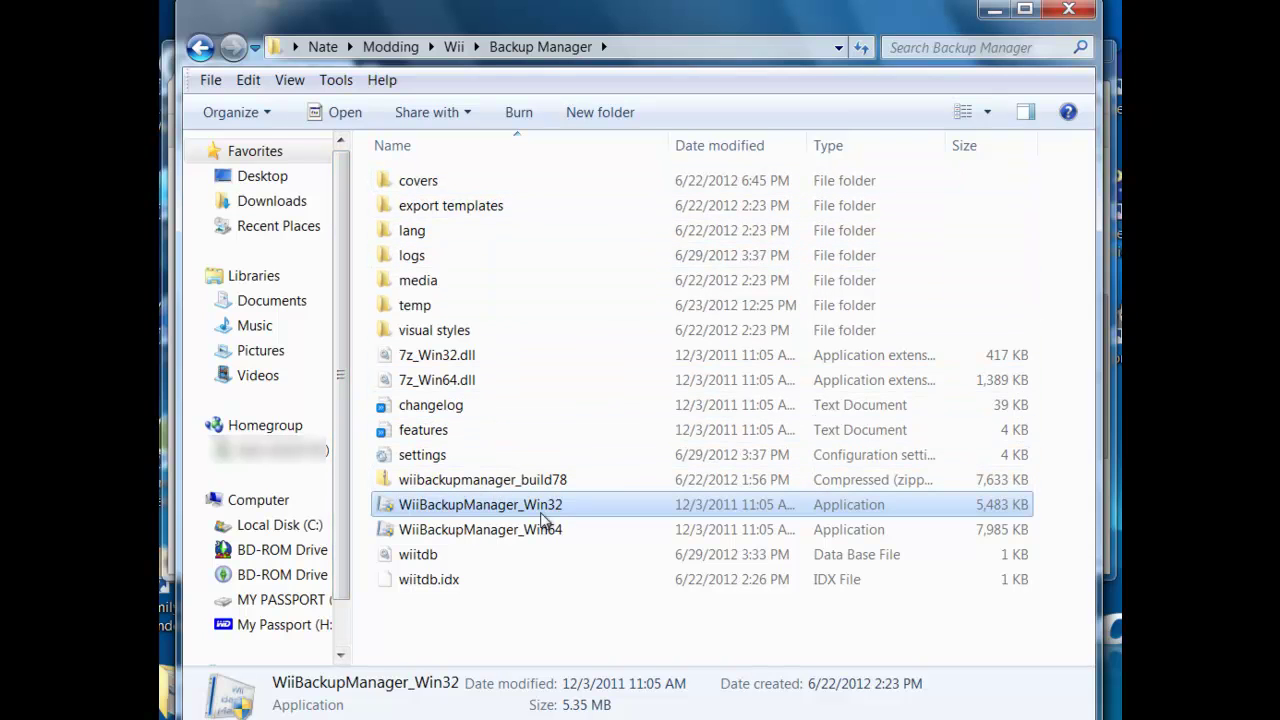
Confirm the computer is a 64-bit system in Computer Properties.
right_click(290, 502)
left_click(350, 716)
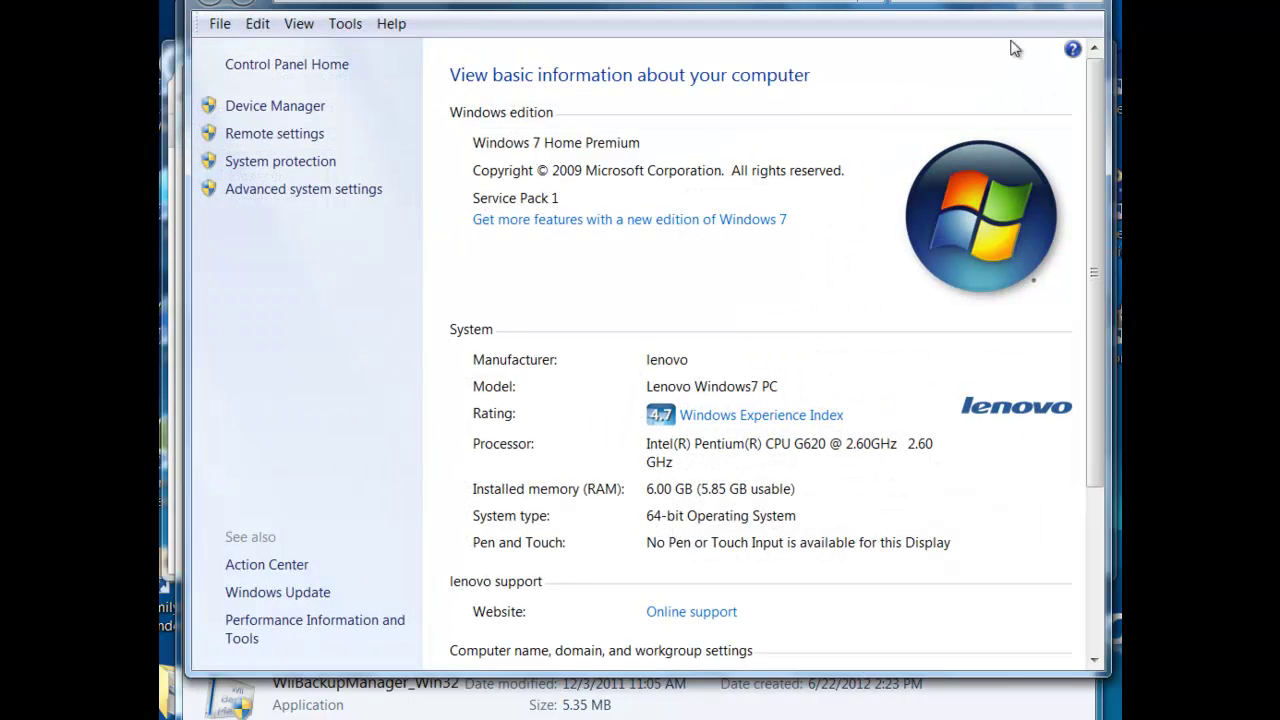
key("alt+F4")
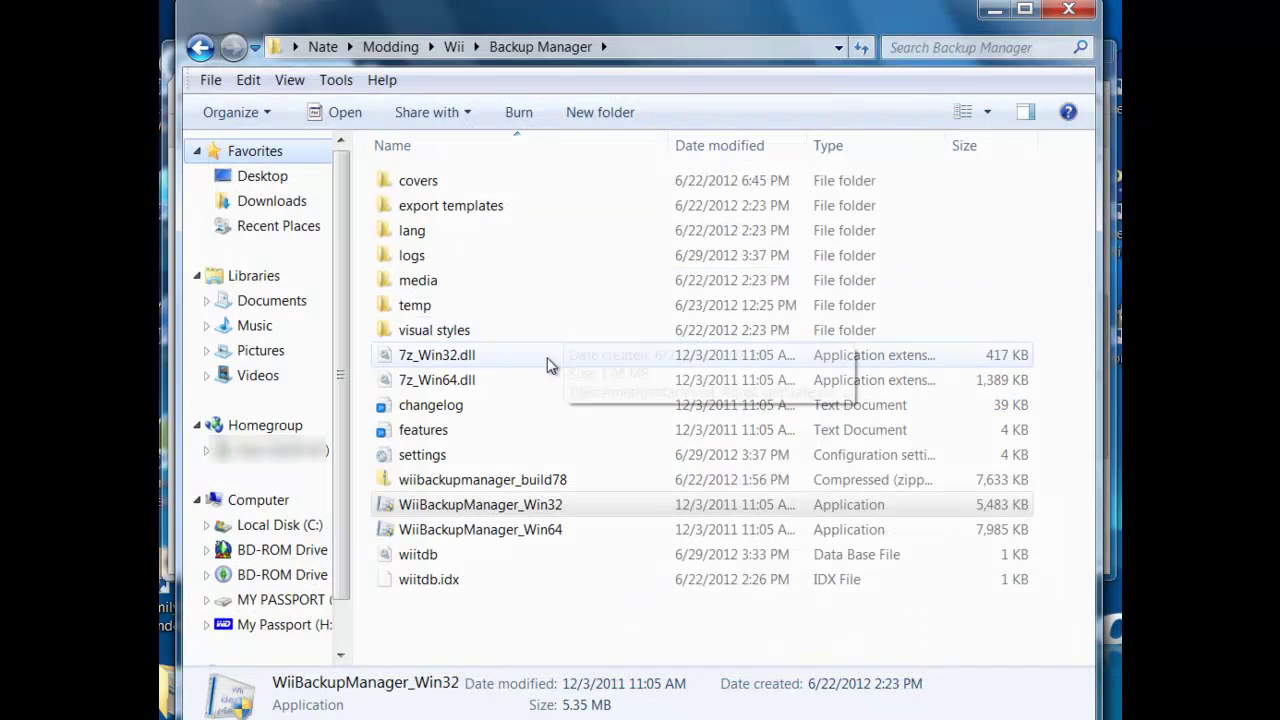
Select the WiiBackupManager_Win64 application after re-checking it against Win32.
left_click(513, 528)
left_click(520, 510)
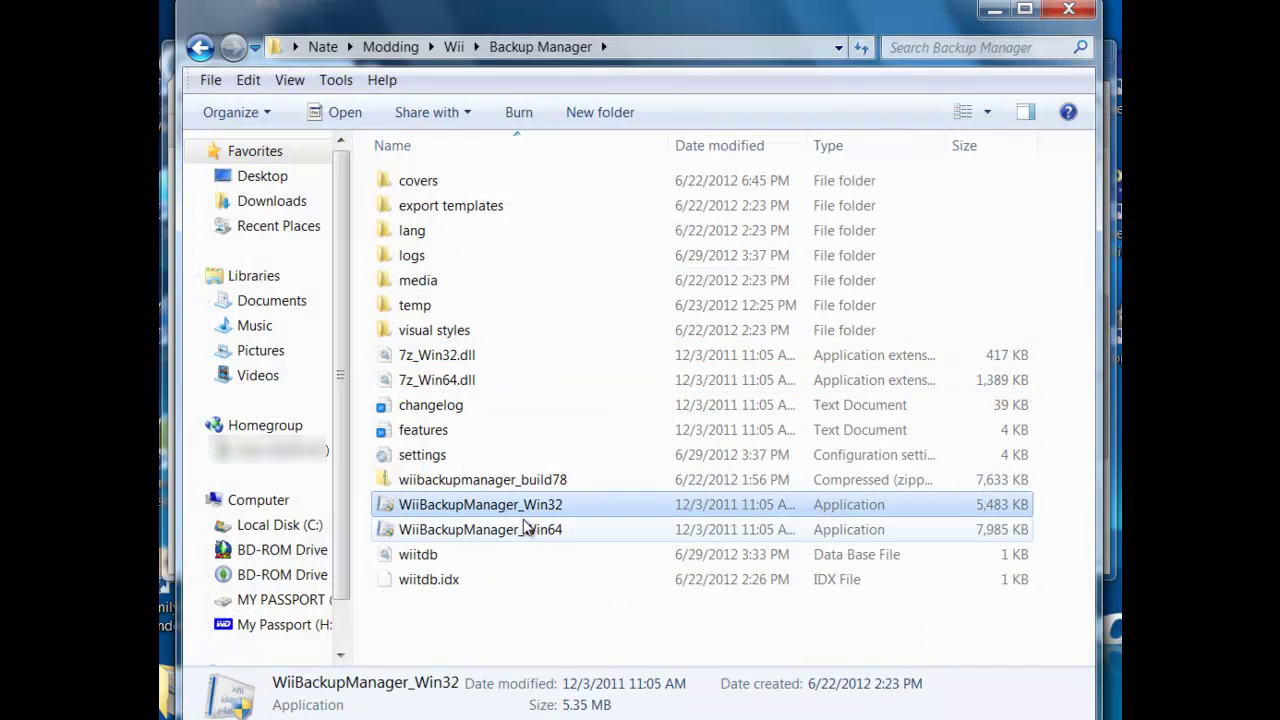
left_click(527, 527)
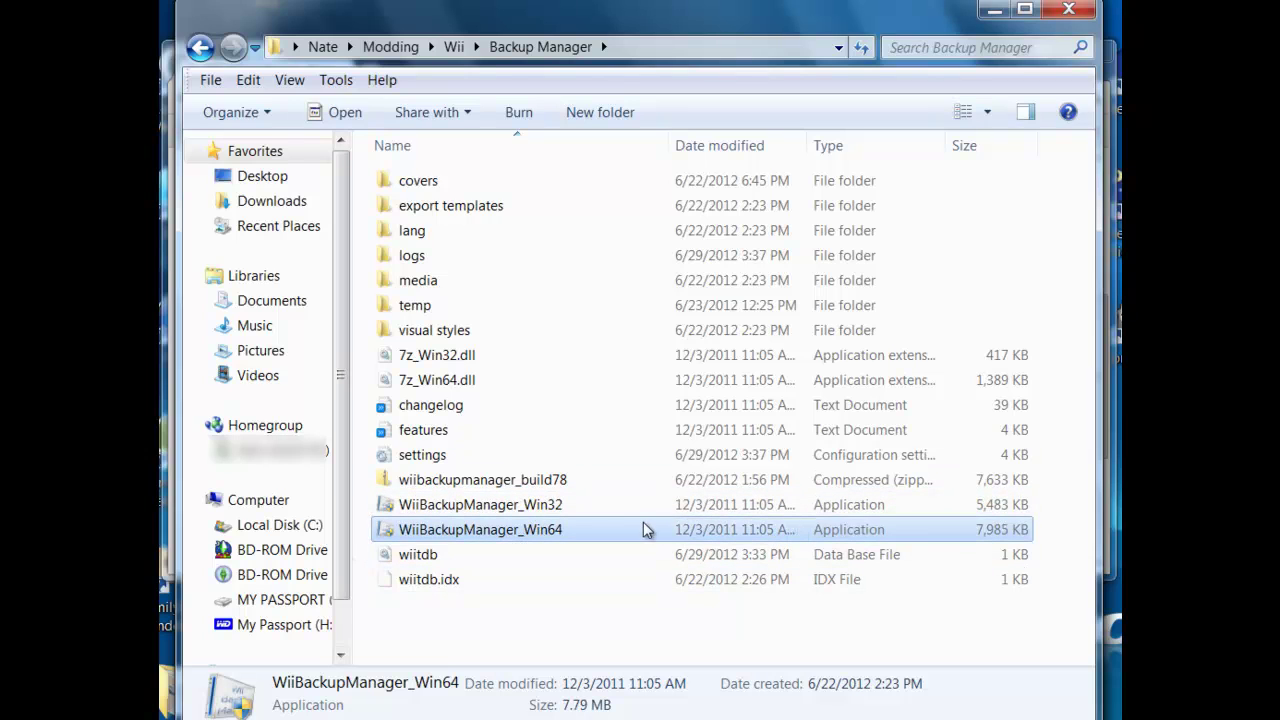
left_click(618, 507)
left_click(595, 529)
left_click(510, 505)
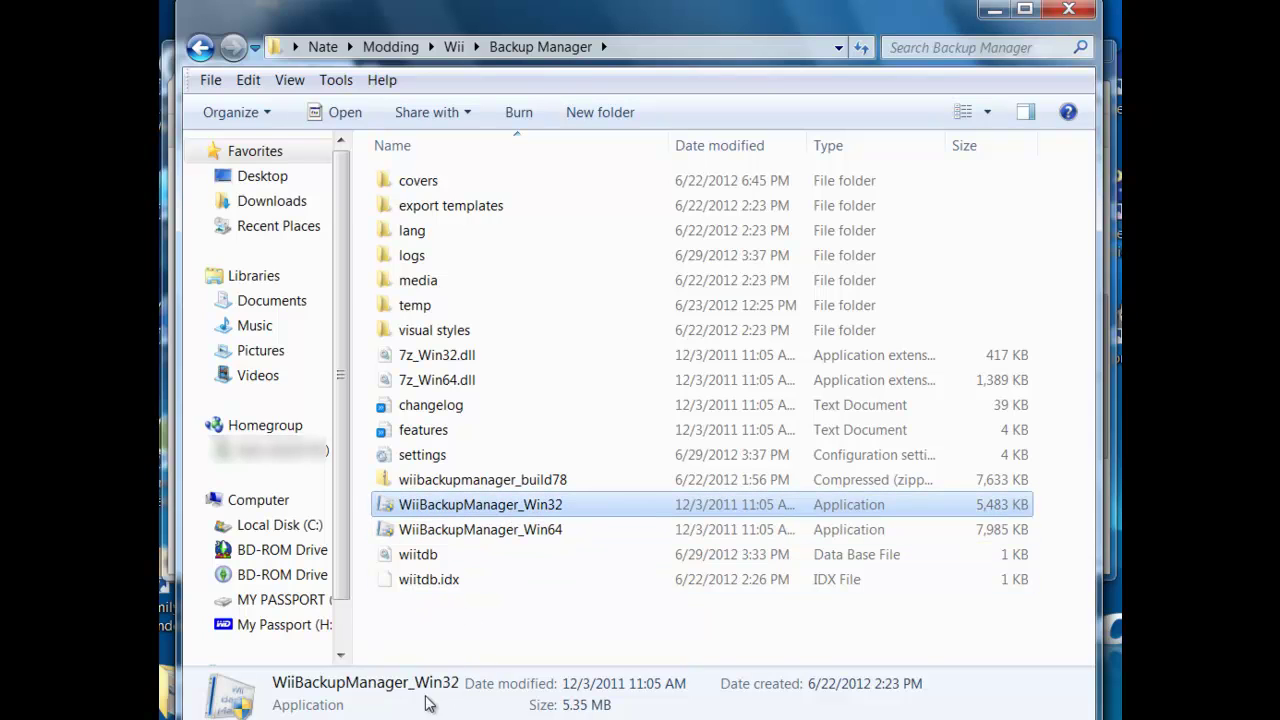
left_click(510, 538)
Launch 64-bit Wii Backup Manager and cancel Add > Files without adding games.
double_click(510, 538)
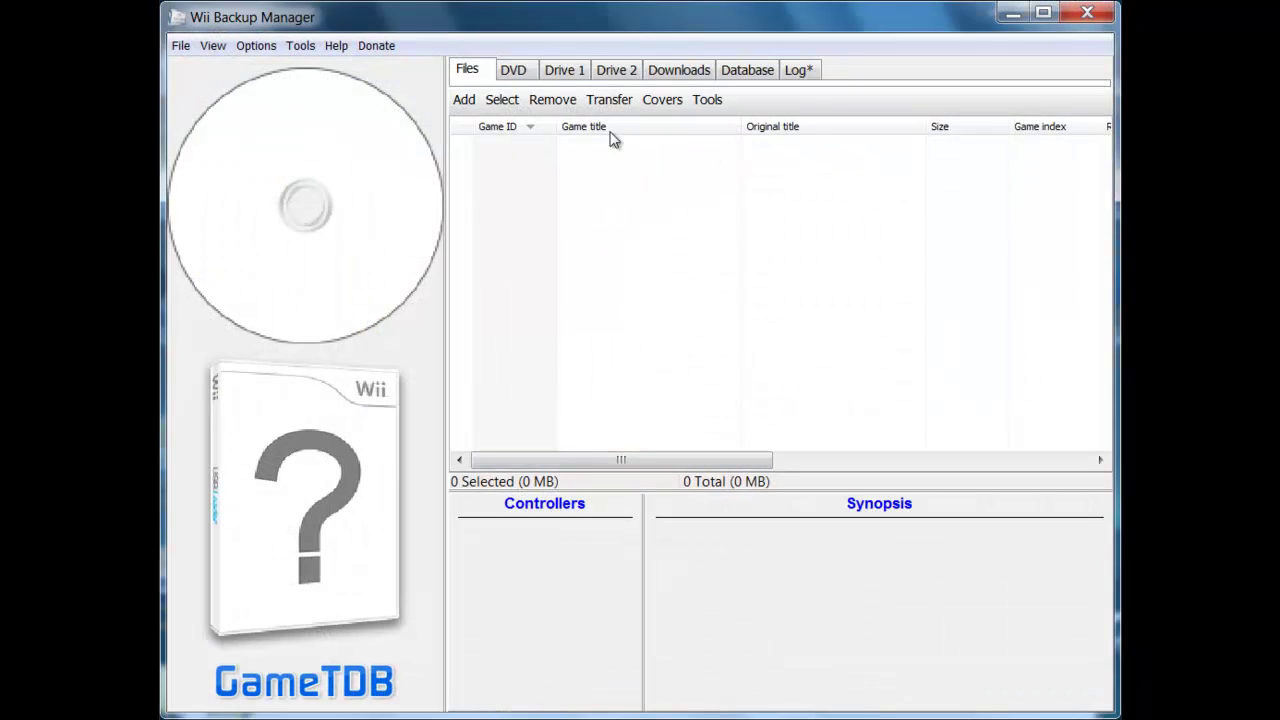
left_click(470, 102)
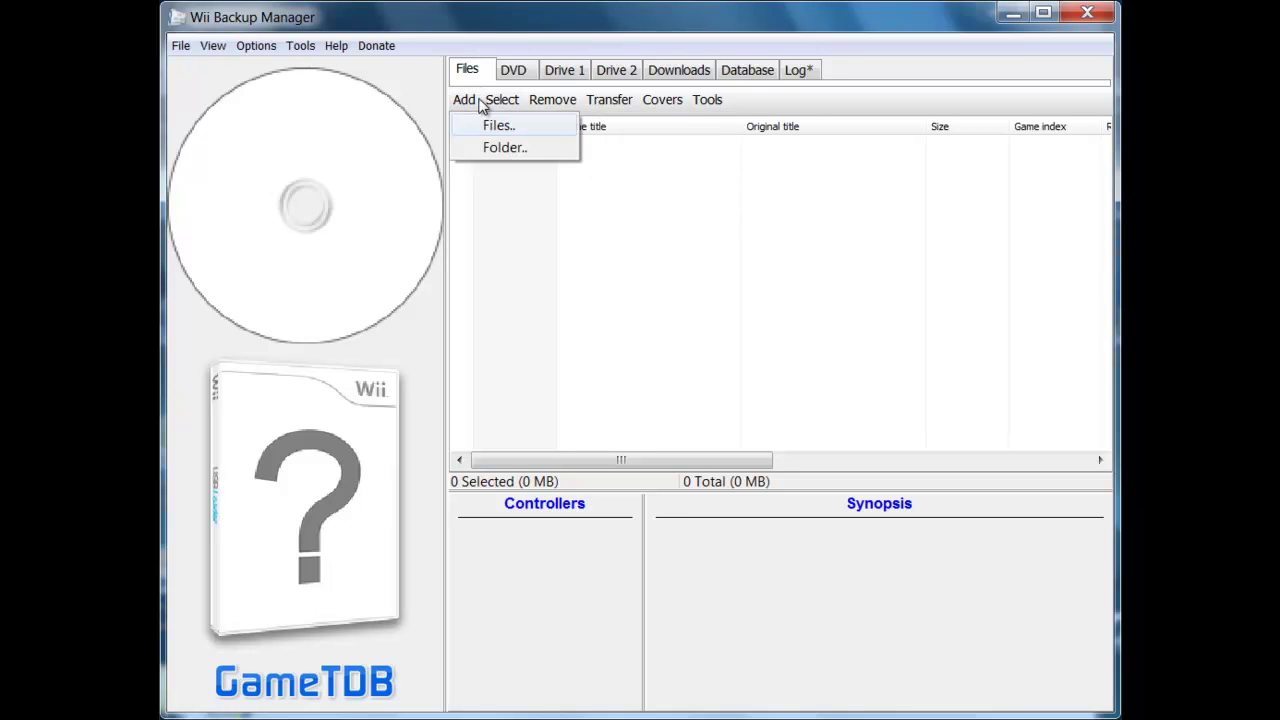
left_click(492, 127)
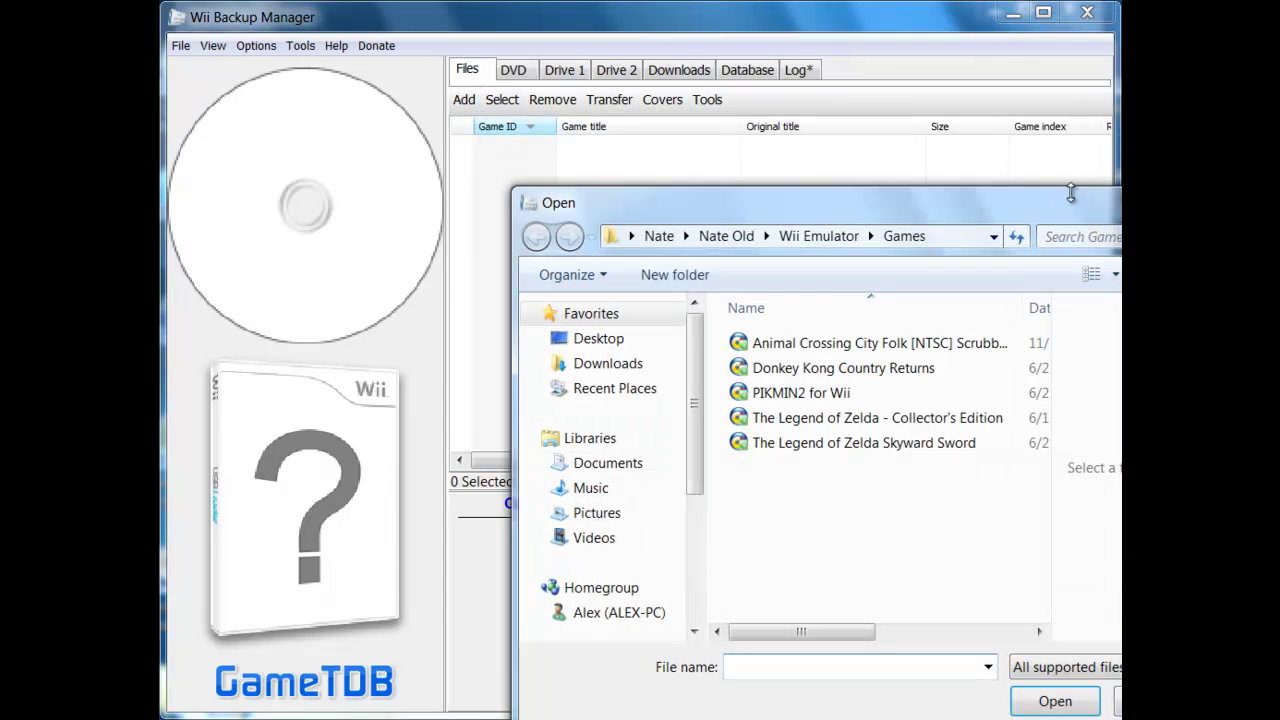
left_click_drag(1027, 211, 935, 157)
left_click(1087, 146)
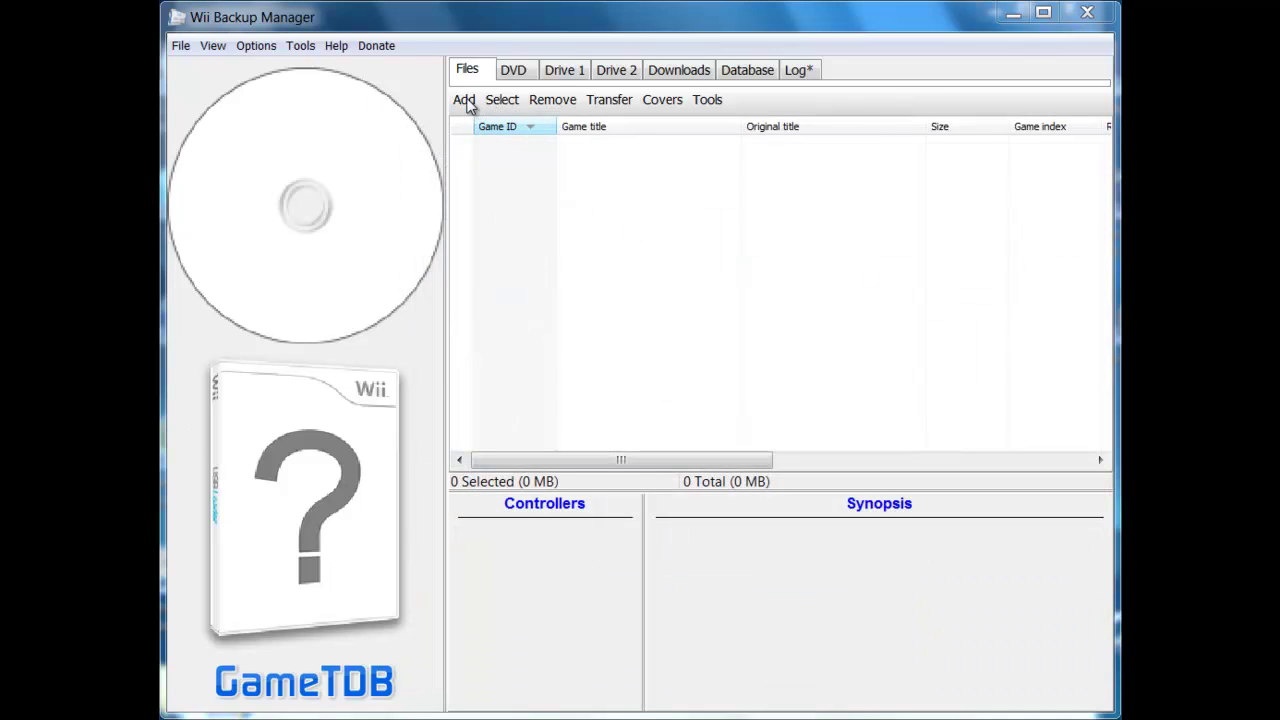
Check the Drive 1 drive list, leaving it Inactive.
left_click(464, 100)
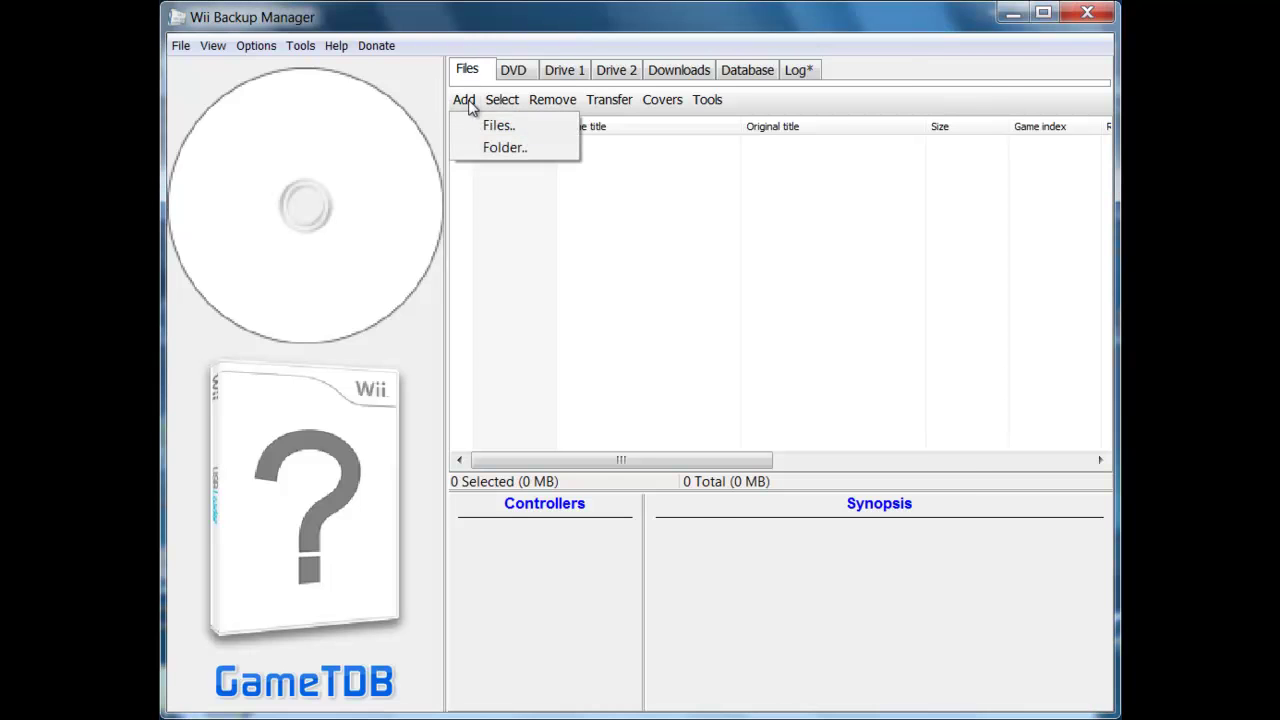
left_click(470, 100)
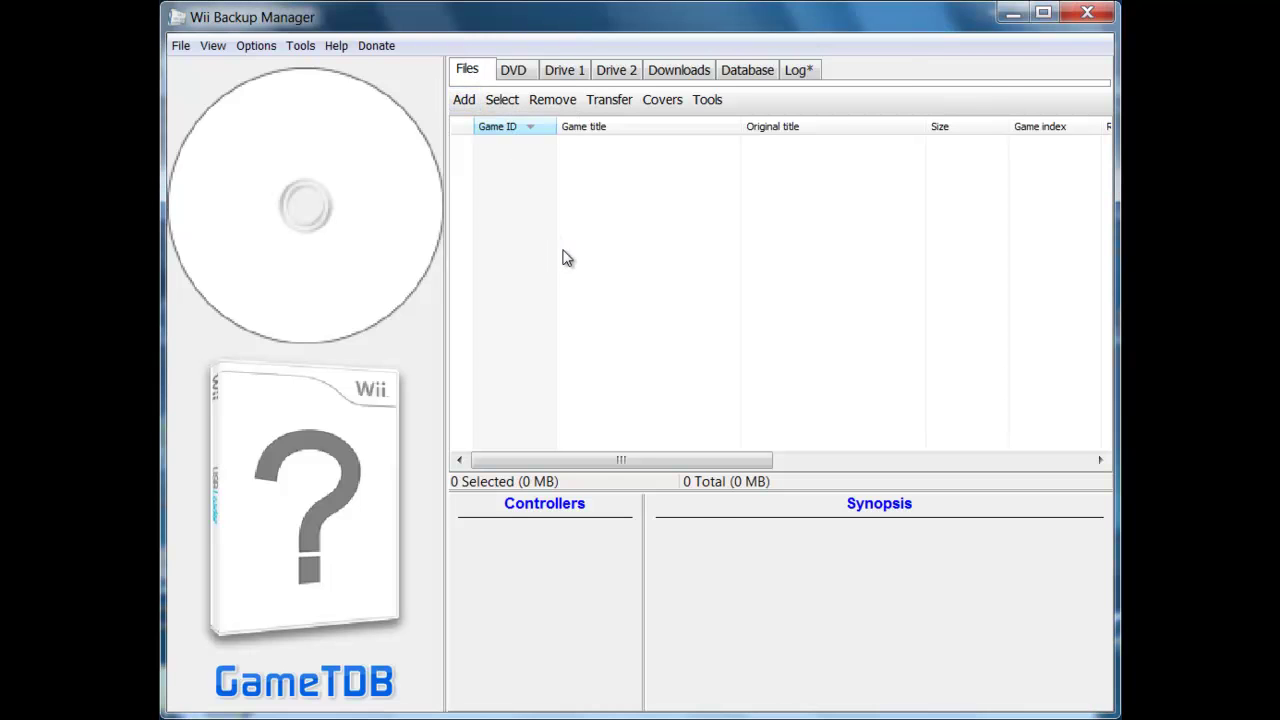
left_click(562, 69)
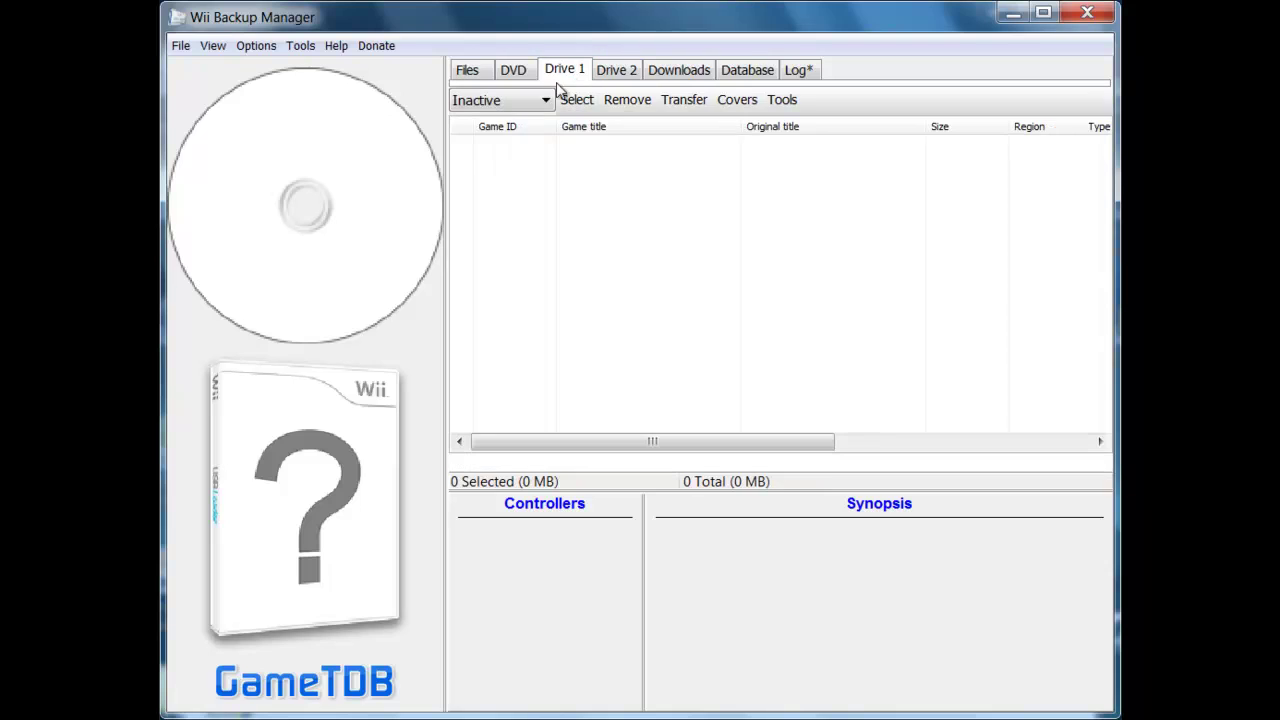
left_click(497, 102)
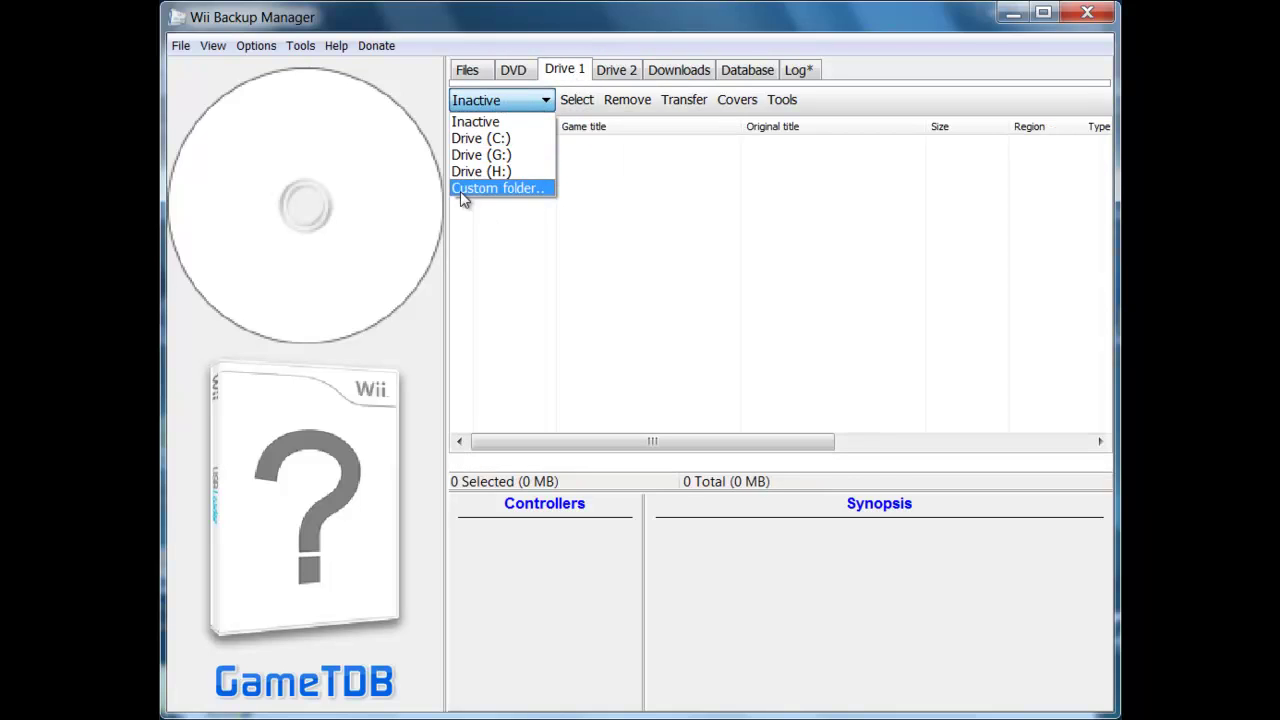
left_click(506, 106)
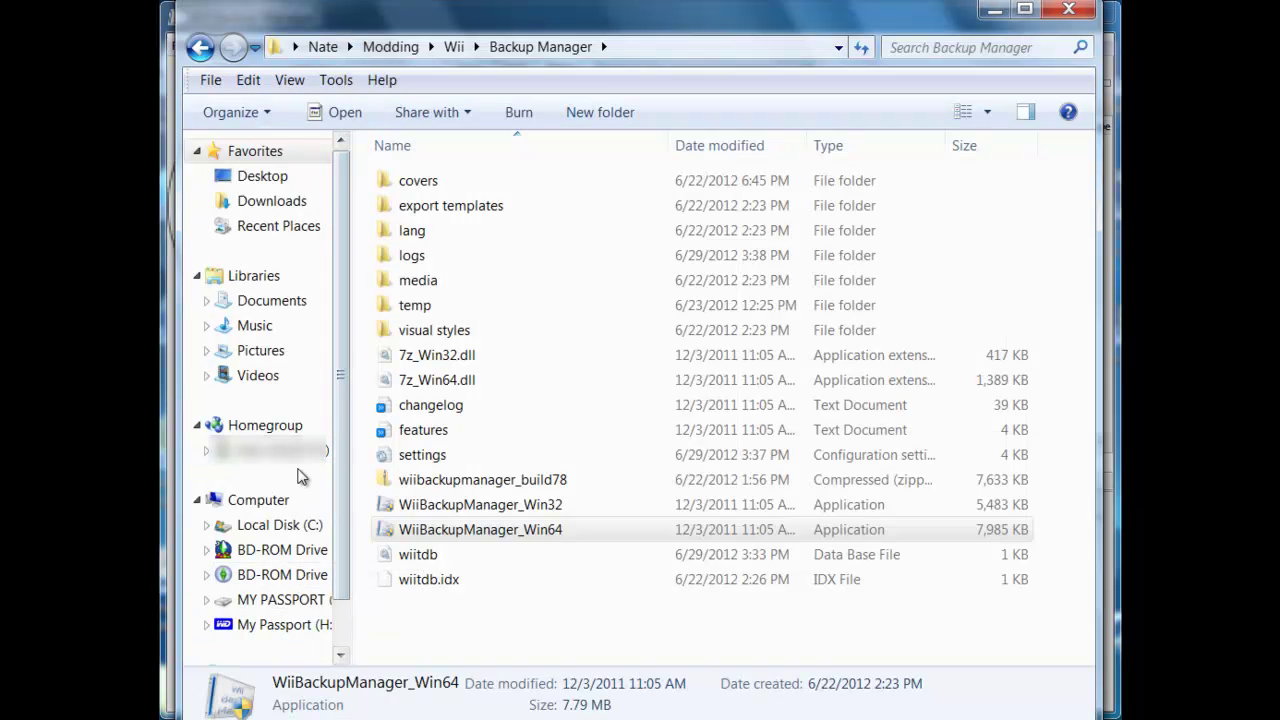
Check free space on MY PASSPORT (G:), 213 GB, and My Passport (H:), 167 GB.
left_click(250, 500)
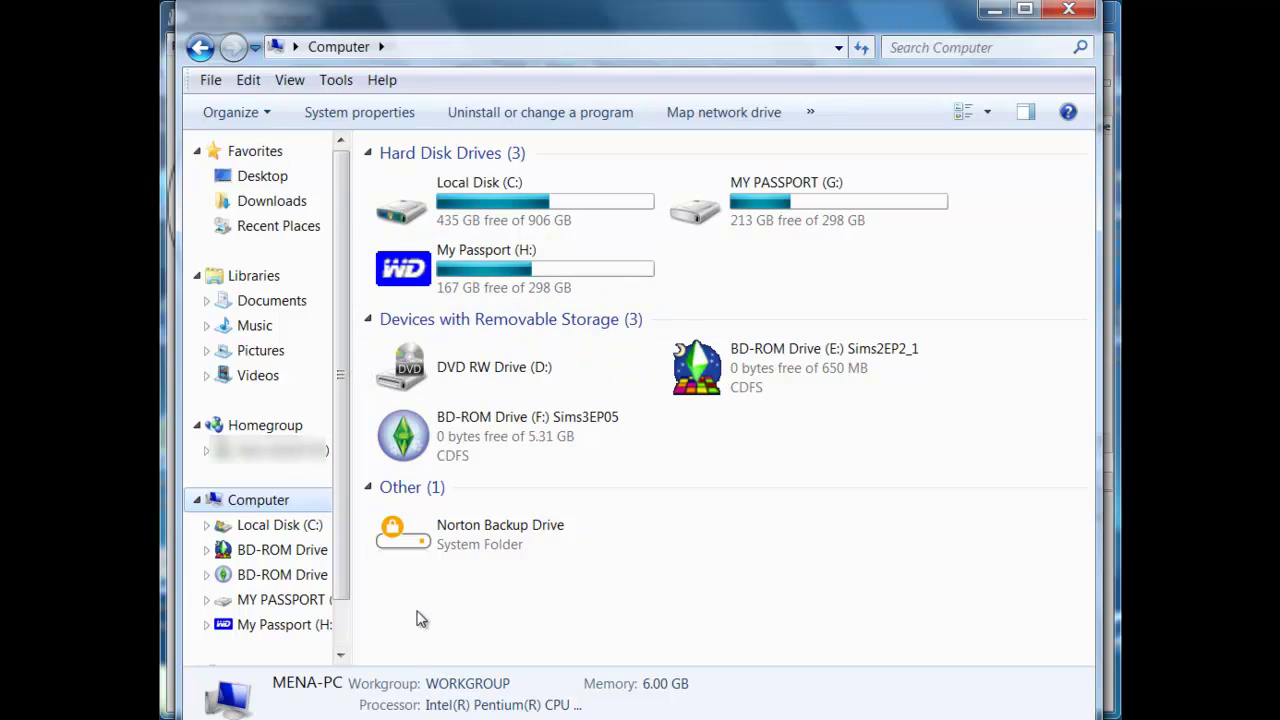
left_click(495, 197)
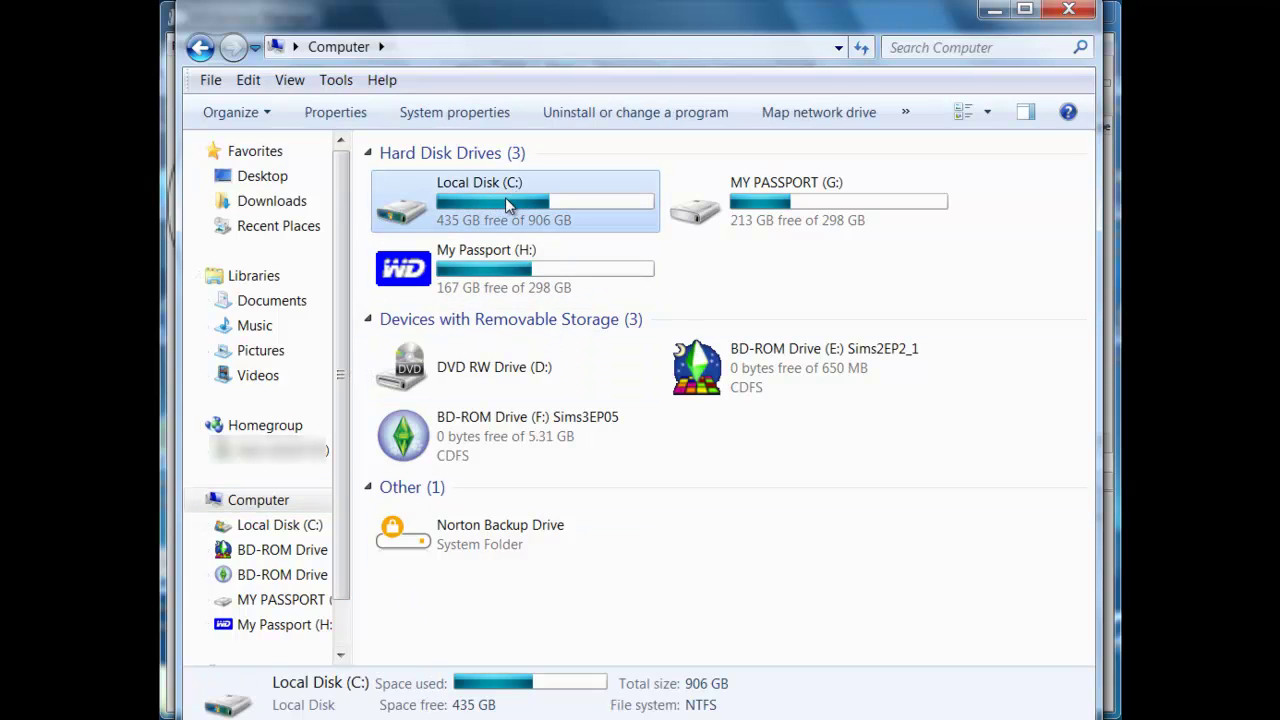
left_click(758, 272)
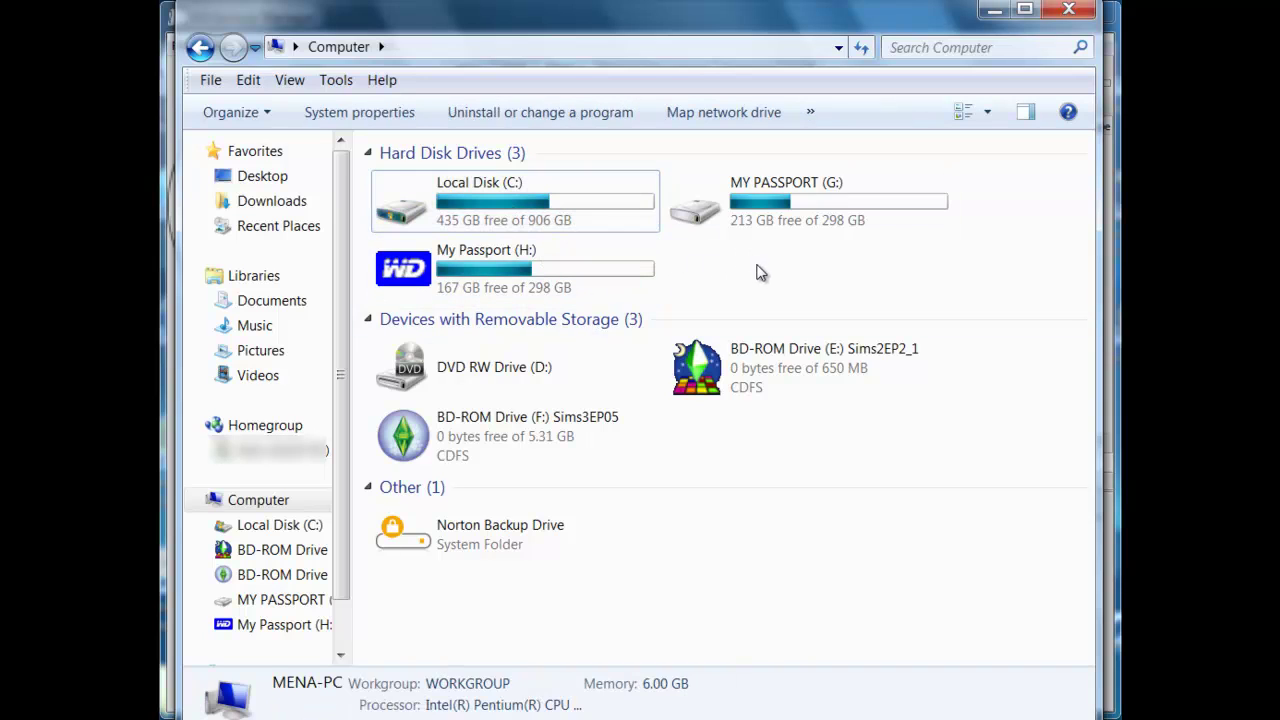
left_click(730, 225)
left_click(645, 275)
left_click(720, 228)
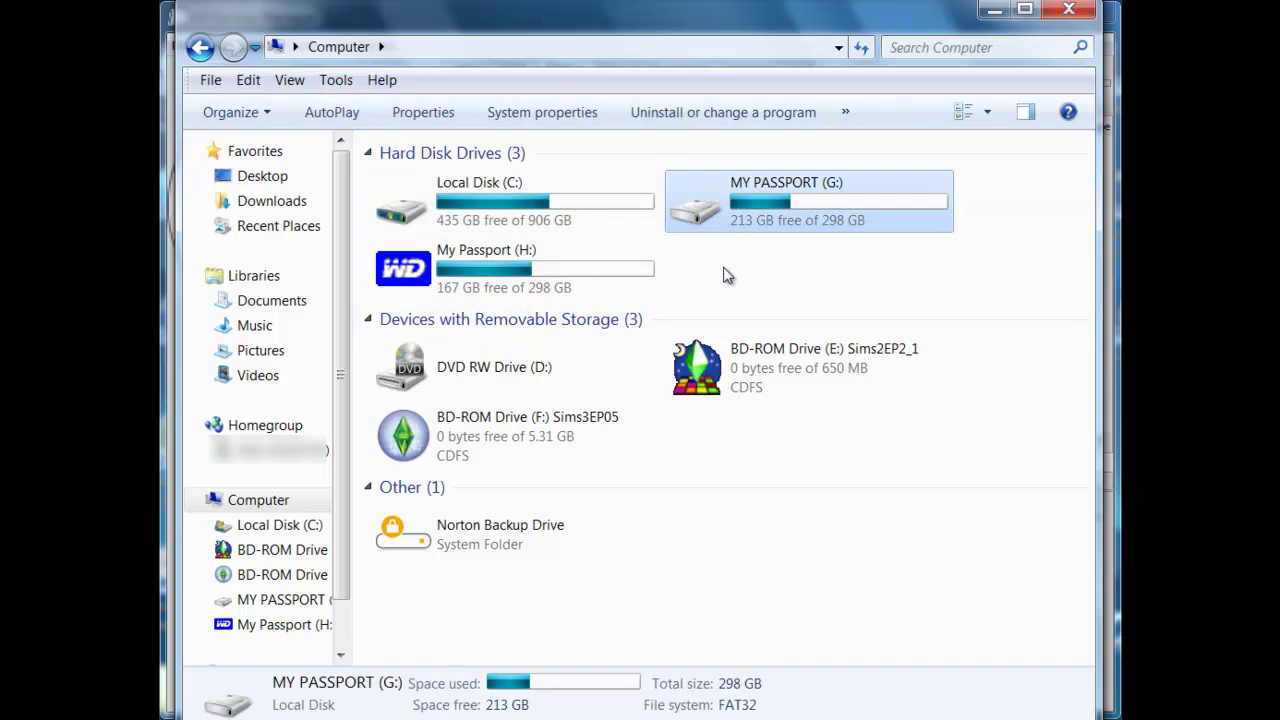
left_click(728, 276)
left_click(735, 218)
left_click(690, 274)
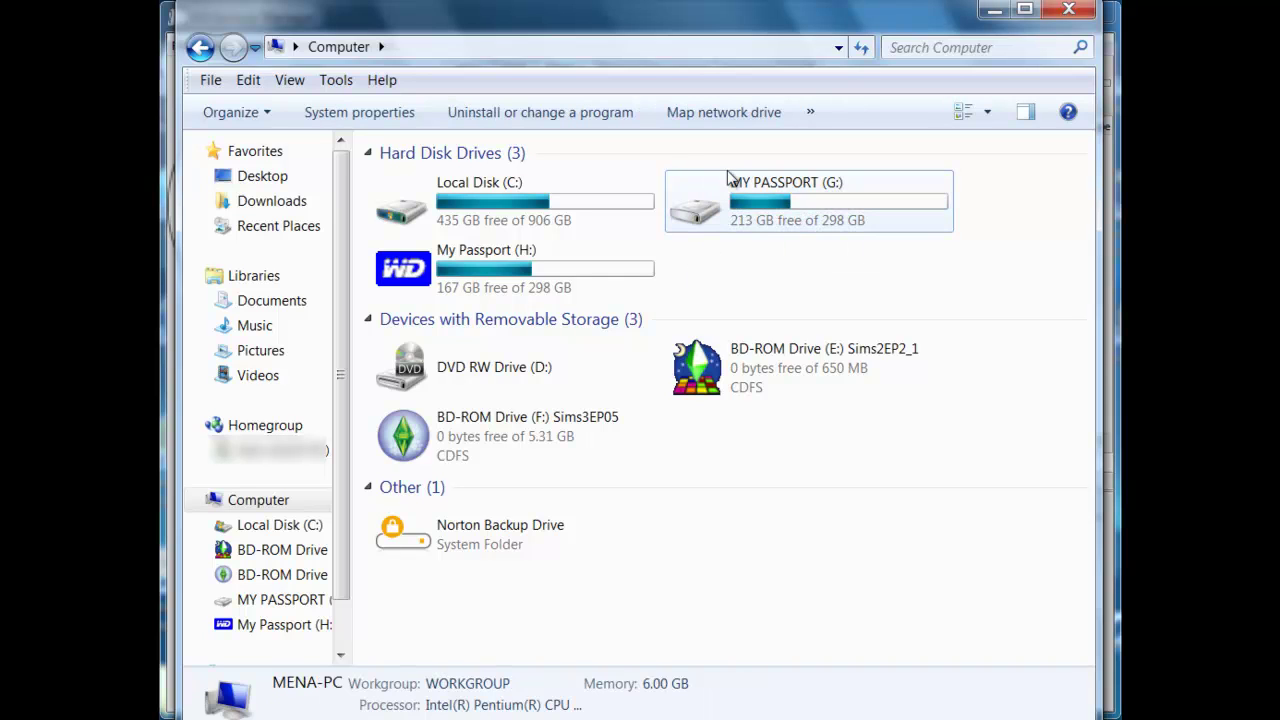
left_click(729, 180)
left_click(591, 257)
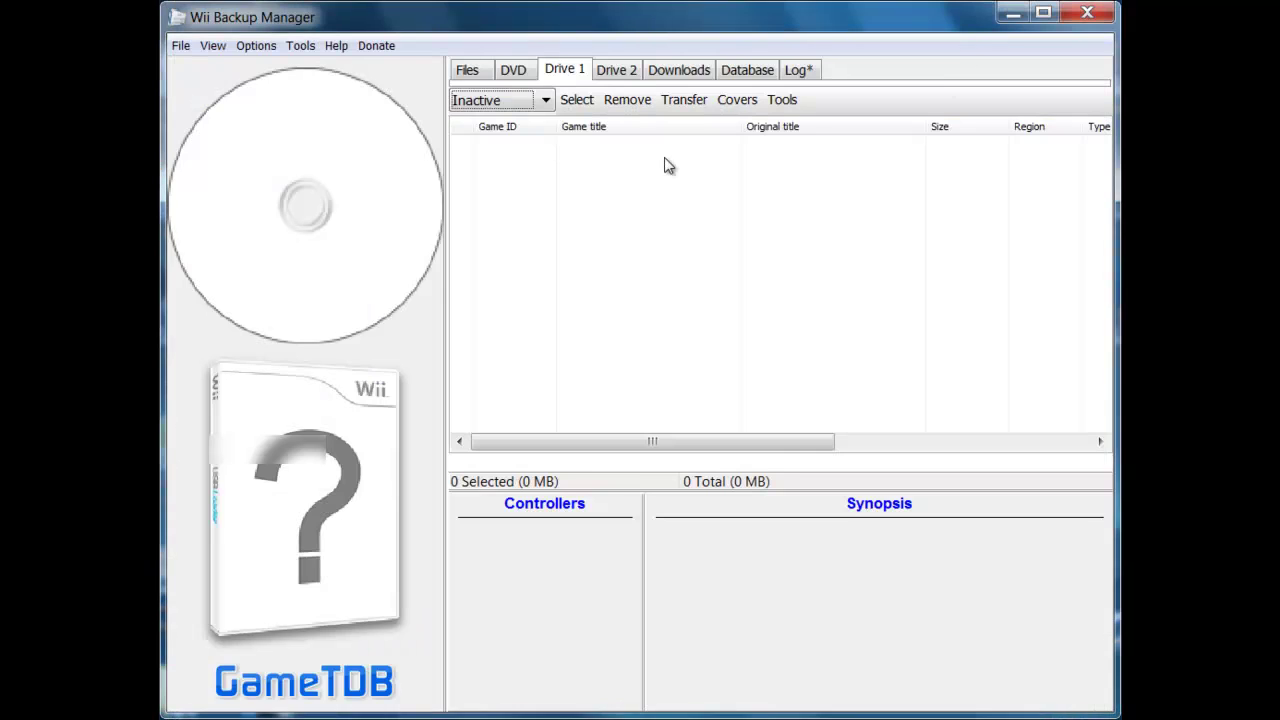
Assign Drive 1 to G: (36 games) and Drive 2 to H: (28 games).
left_click(545, 100)
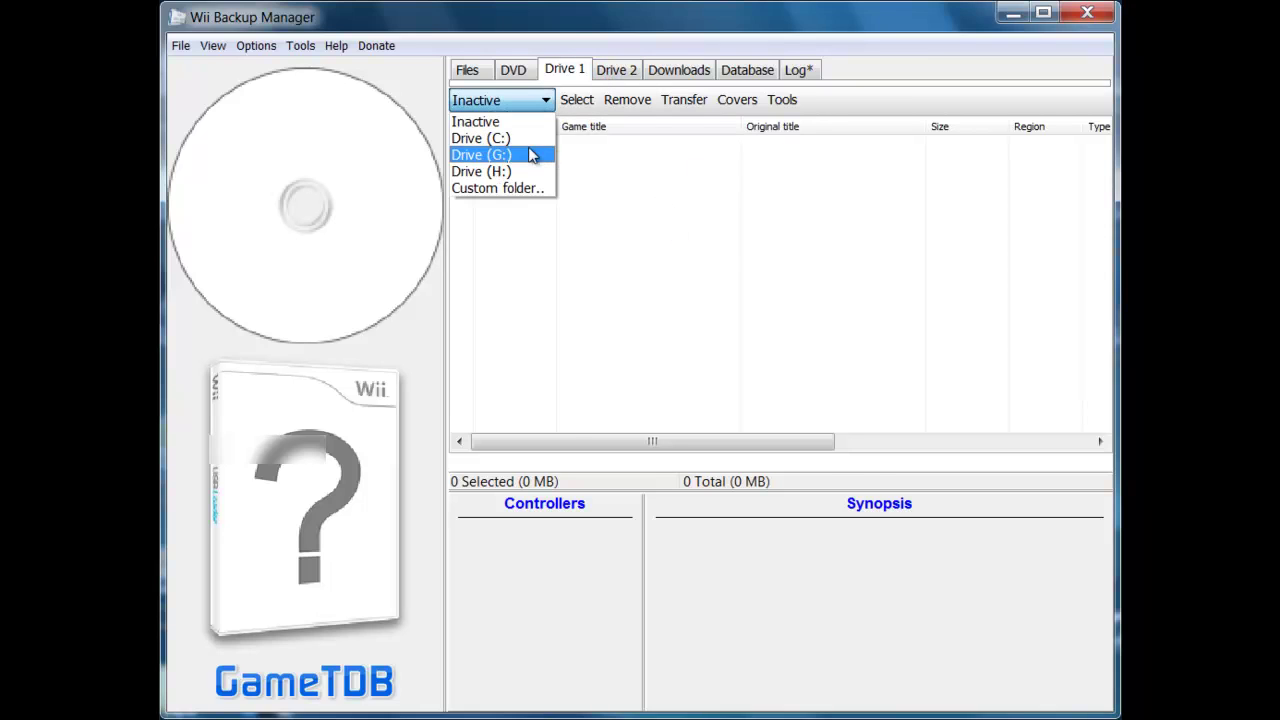
left_click(485, 155)
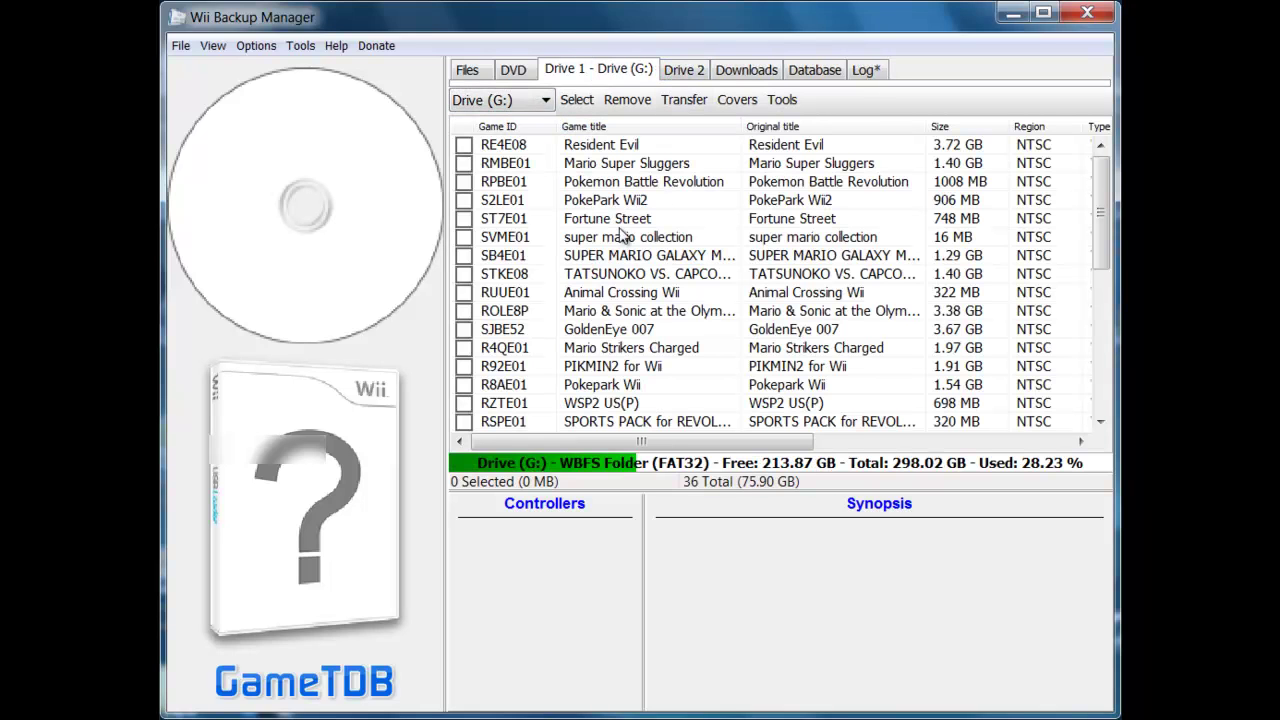
mouse_move(1100, 174)
left_mouse_down()
mouse_move(1110, 307)
mouse_move(1100, 160)
left_mouse_up()
left_click(700, 70)
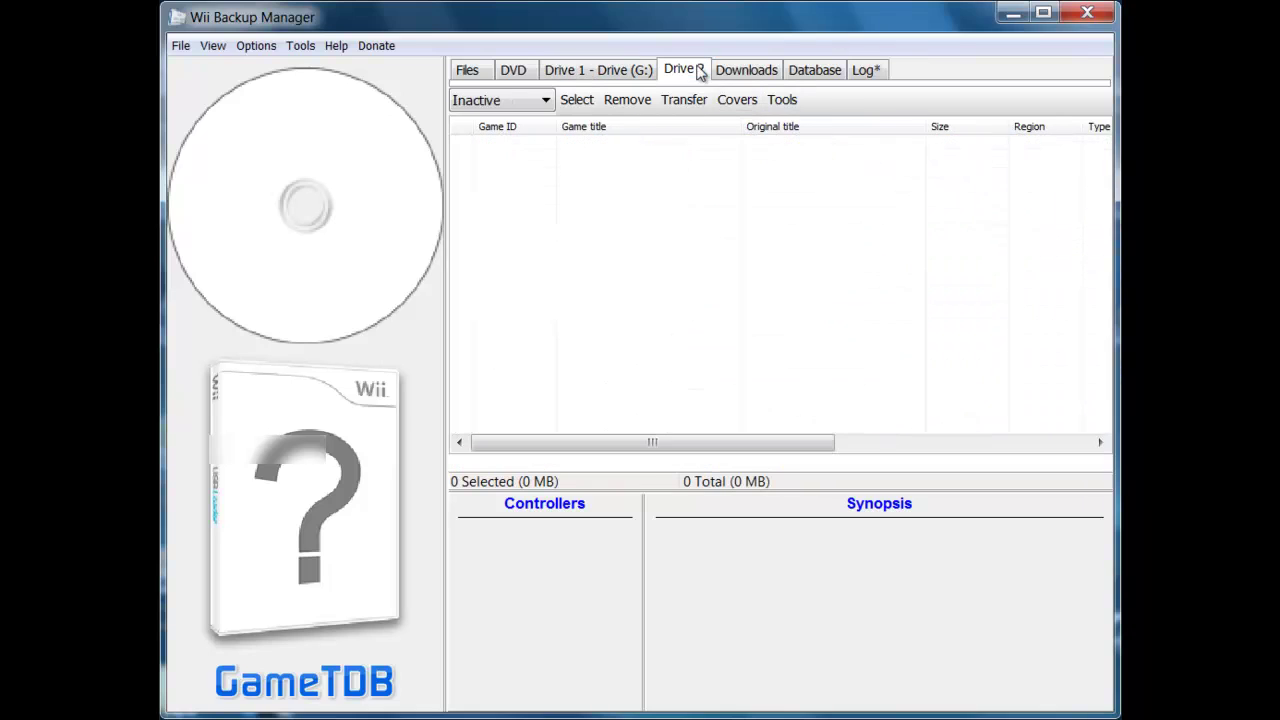
left_click(510, 100)
left_click(470, 172)
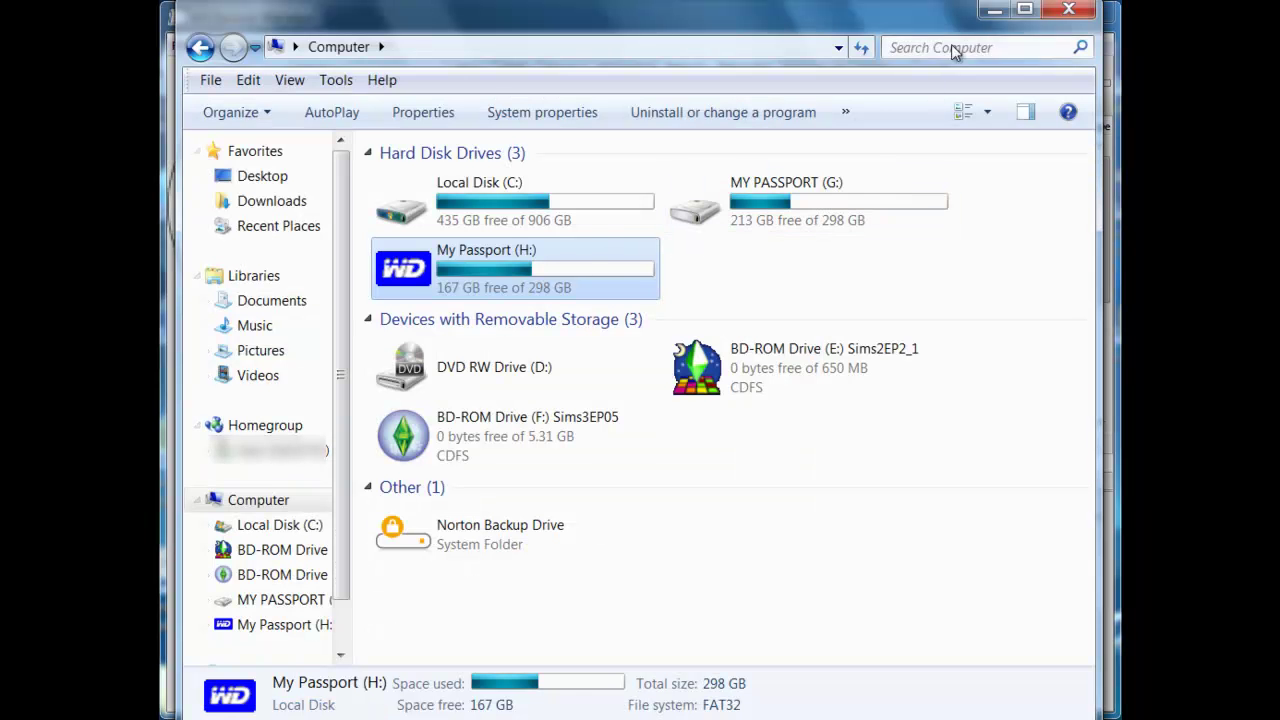
left_click(994, 10)
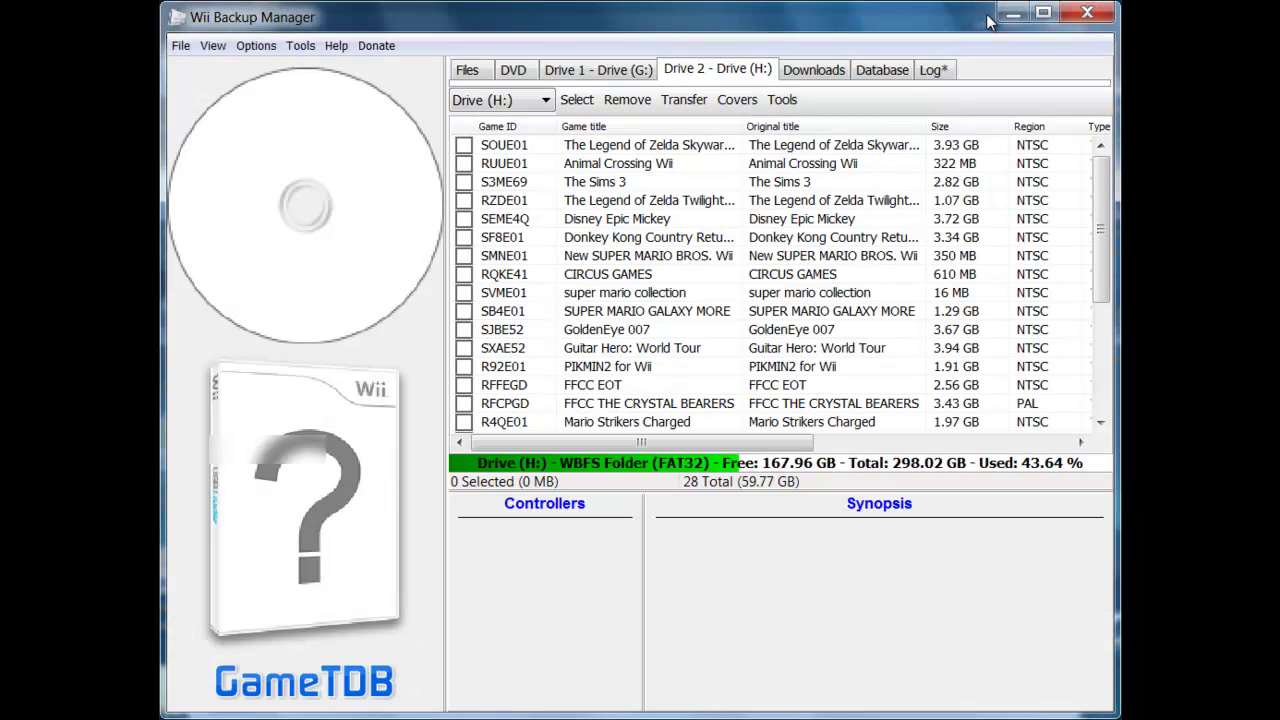
mouse_move(1101, 204)
left_mouse_down()
mouse_move(1100, 341)
mouse_move(1100, 204)
left_mouse_up()
Tick Kirby Wii in Drive 1's (G:) game list.
left_click(610, 68)
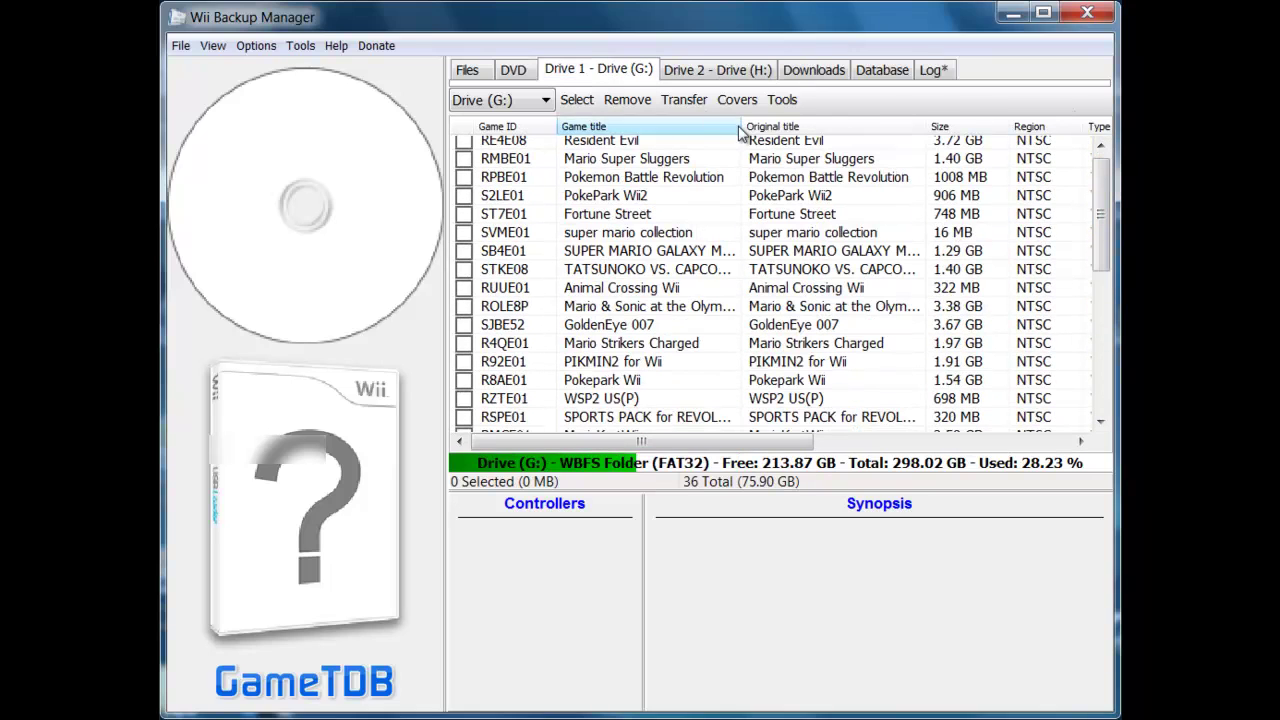
left_click_drag(1109, 232, 1104, 380)
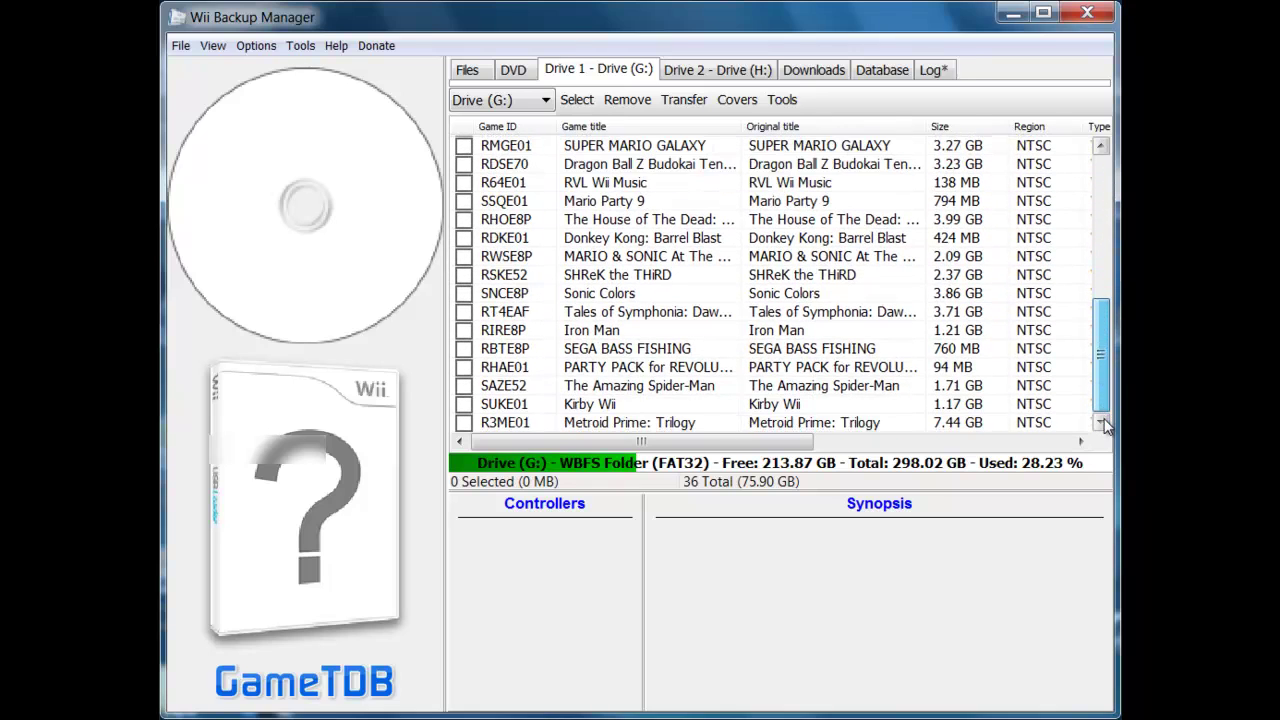
left_click(464, 405)
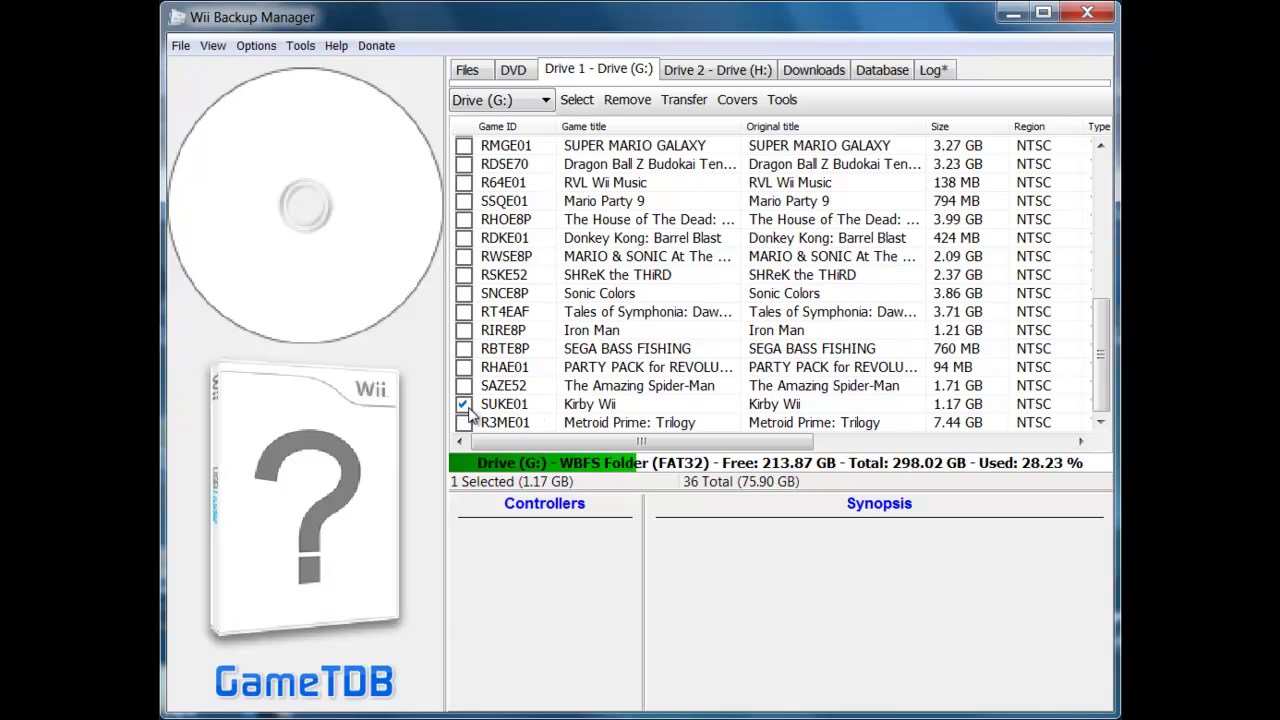
mouse_move(1100, 355)
left_mouse_down()
mouse_move(1107, 188)
mouse_move(1090, 370)
left_mouse_up()
left_click_drag(1100, 330, 1093, 183)
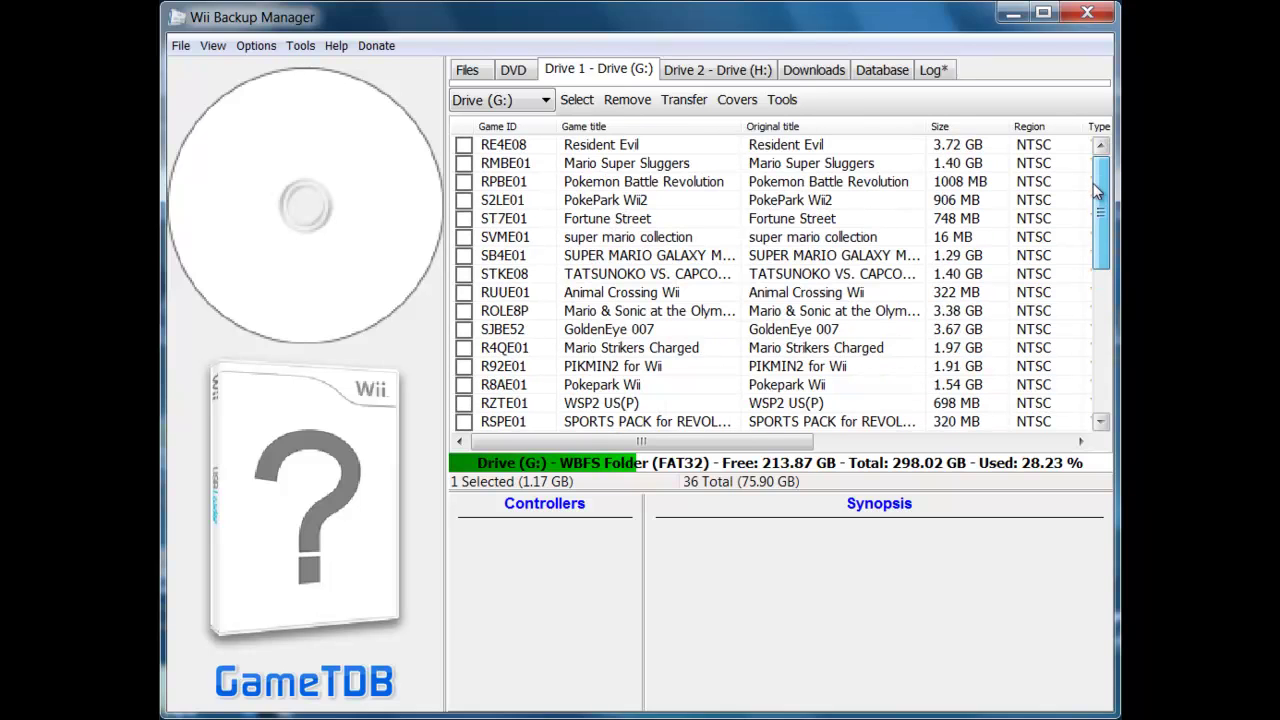
Transfer the marked Kirby Wii to Drive 2 (H:).
left_click(689, 72)
left_click(605, 72)
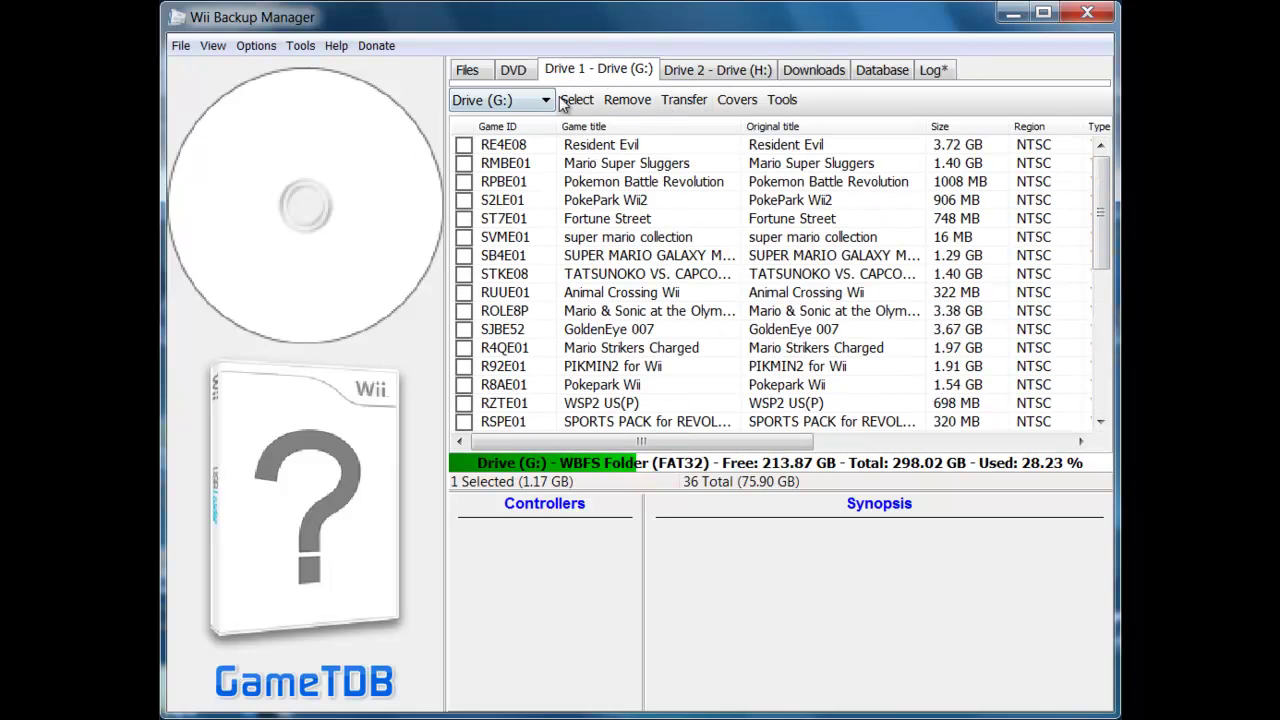
left_click(675, 100)
left_click(705, 128)
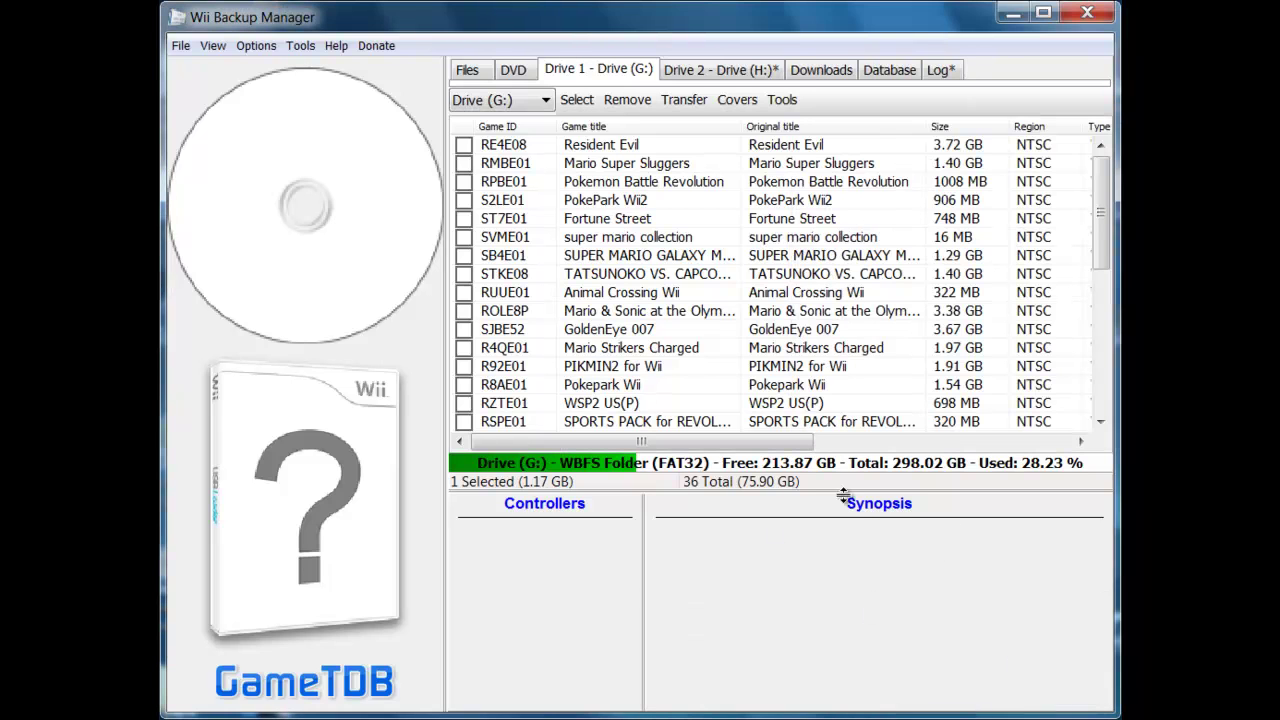
Find Kirby Wii among Drive 2 (H:)'s 29 games.
left_click(689, 72)
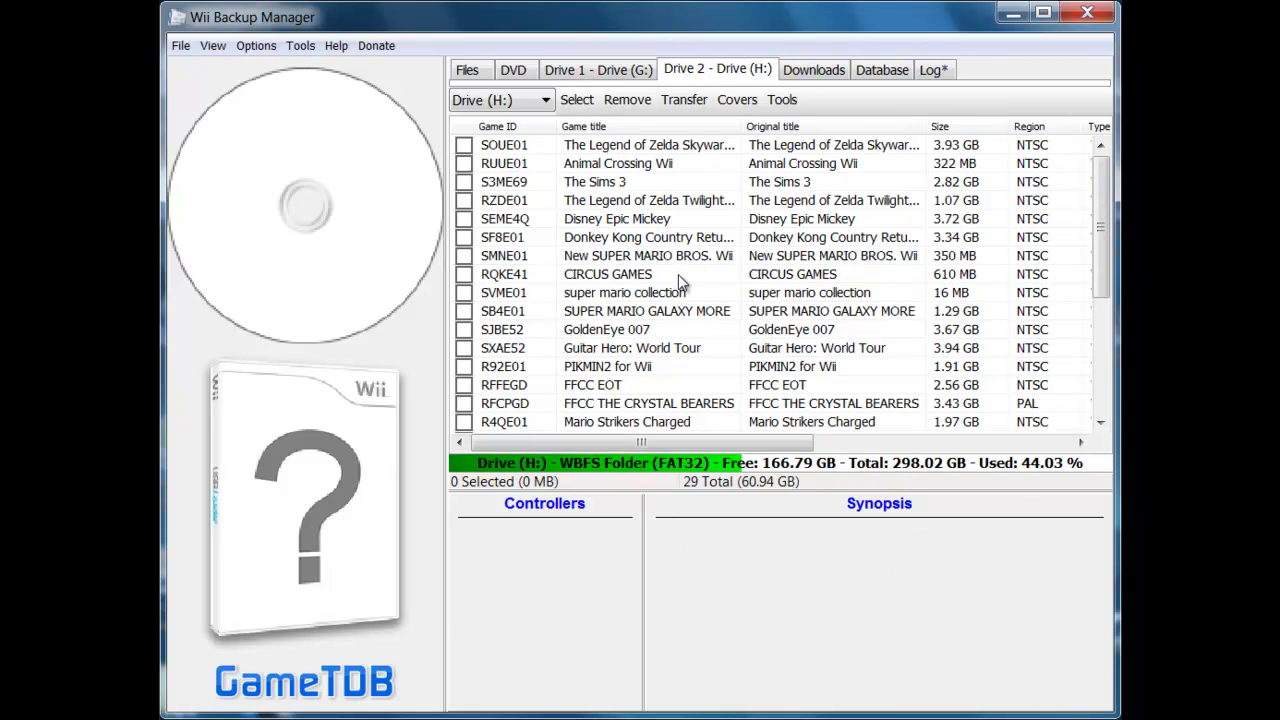
mouse_move(1103, 187)
left_mouse_down()
mouse_move(1113, 314)
mouse_move(1038, 53)
left_mouse_up()
left_click(735, 425)
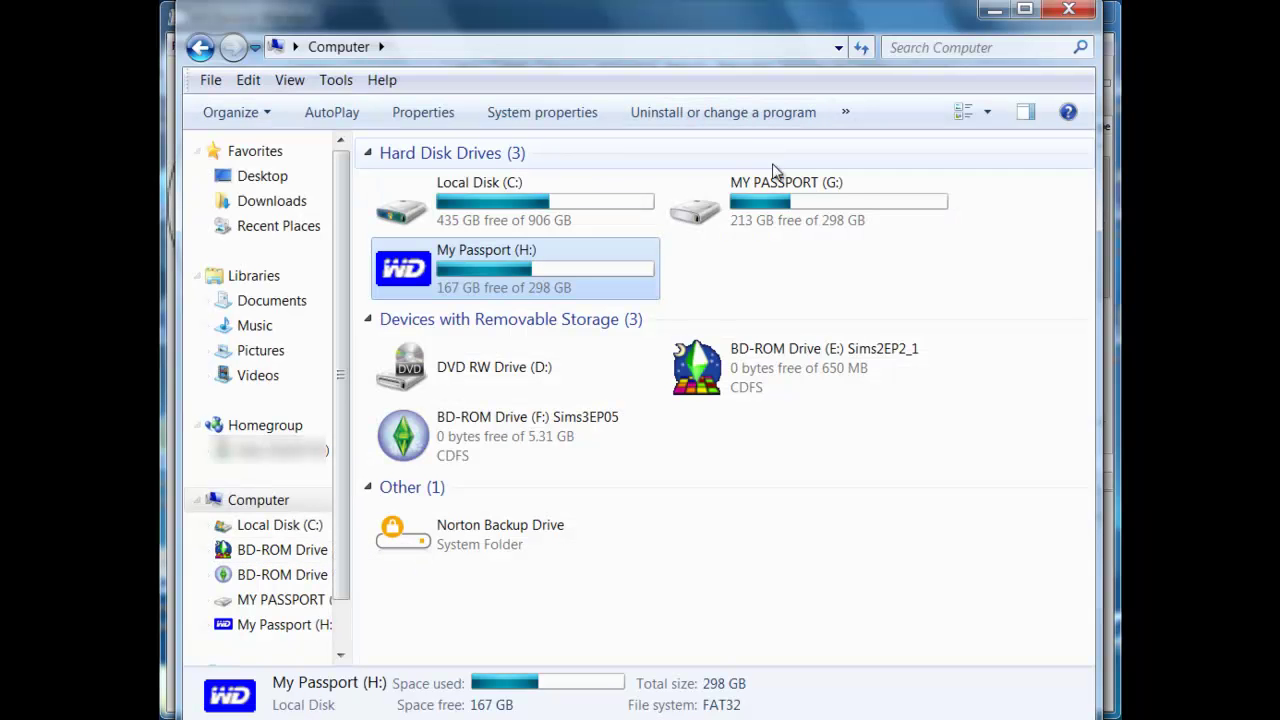
Look at the usbloader_gx folder in drive G:'s apps folder, then close Explorer.
left_click(795, 205)
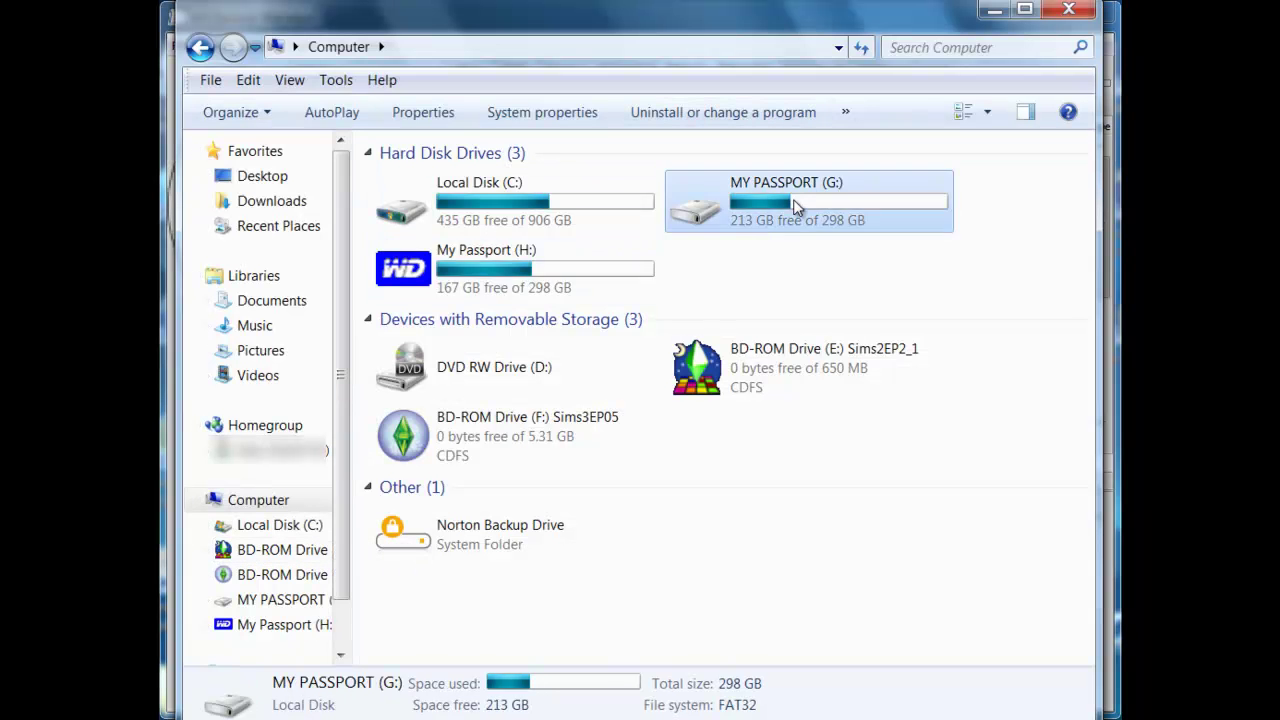
double_click(795, 205)
double_click(451, 205)
left_click(486, 183)
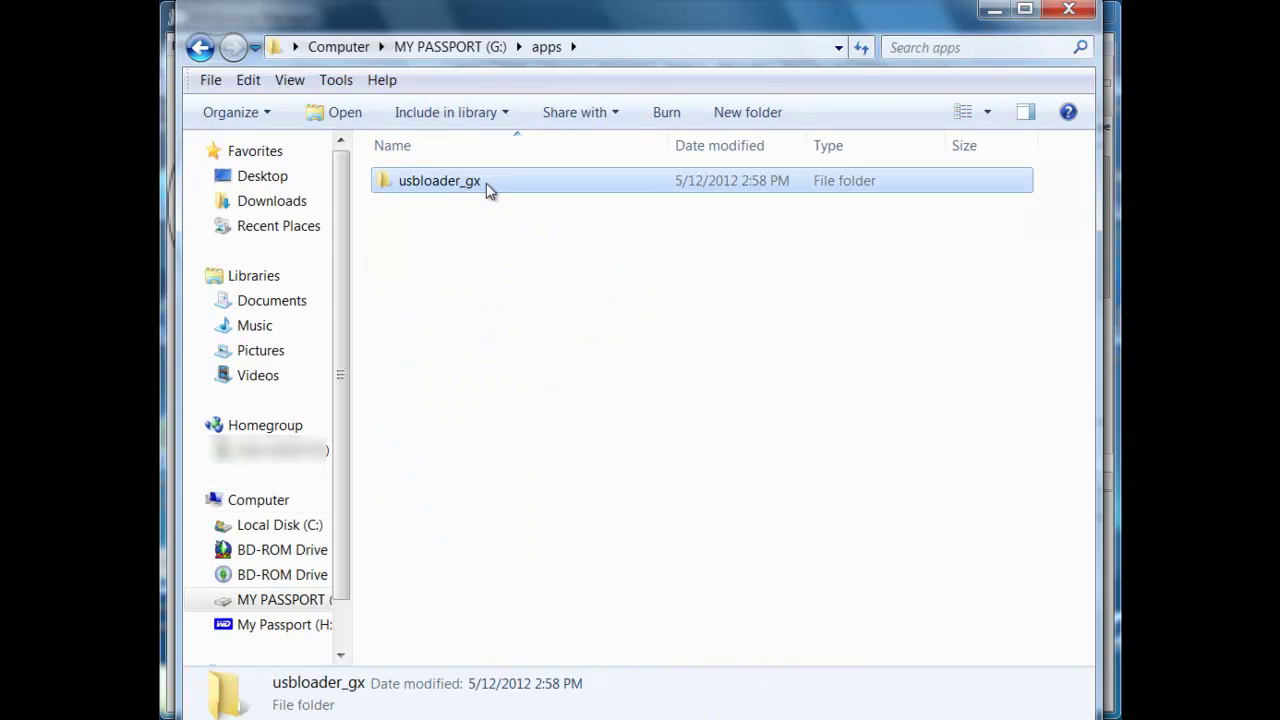
left_click(440, 47)
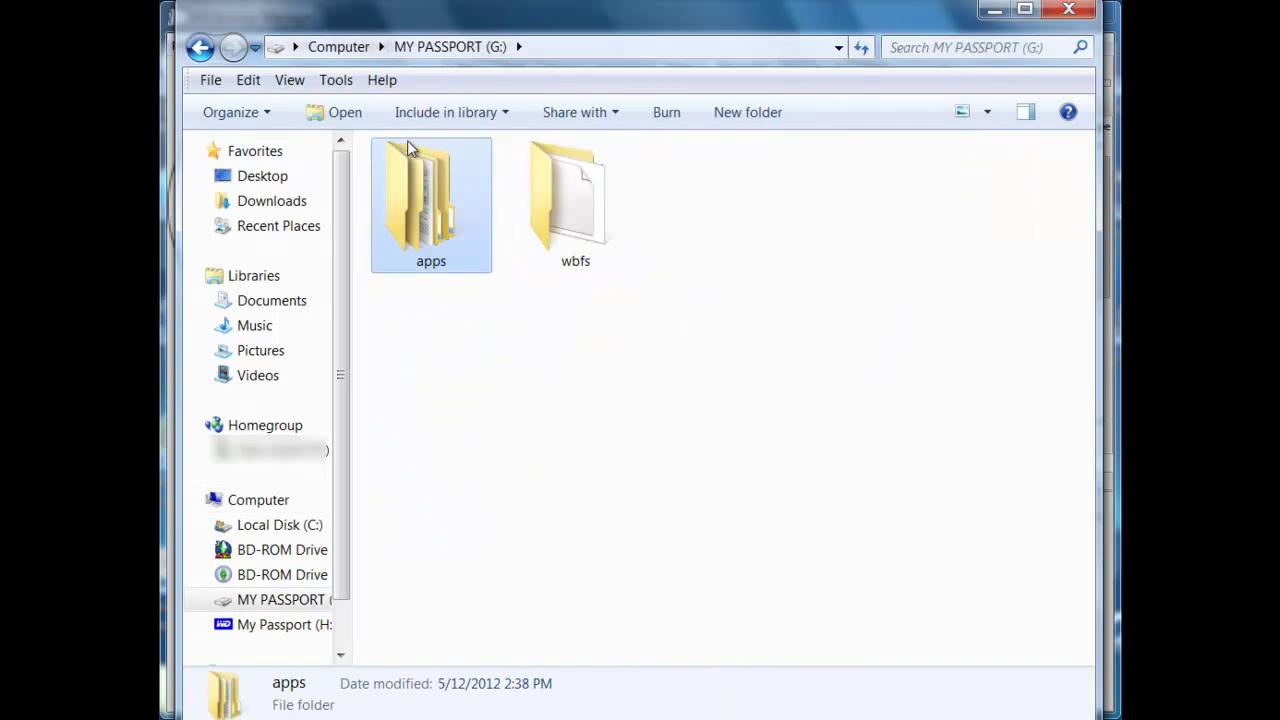
left_click(510, 357)
left_click(1069, 9)
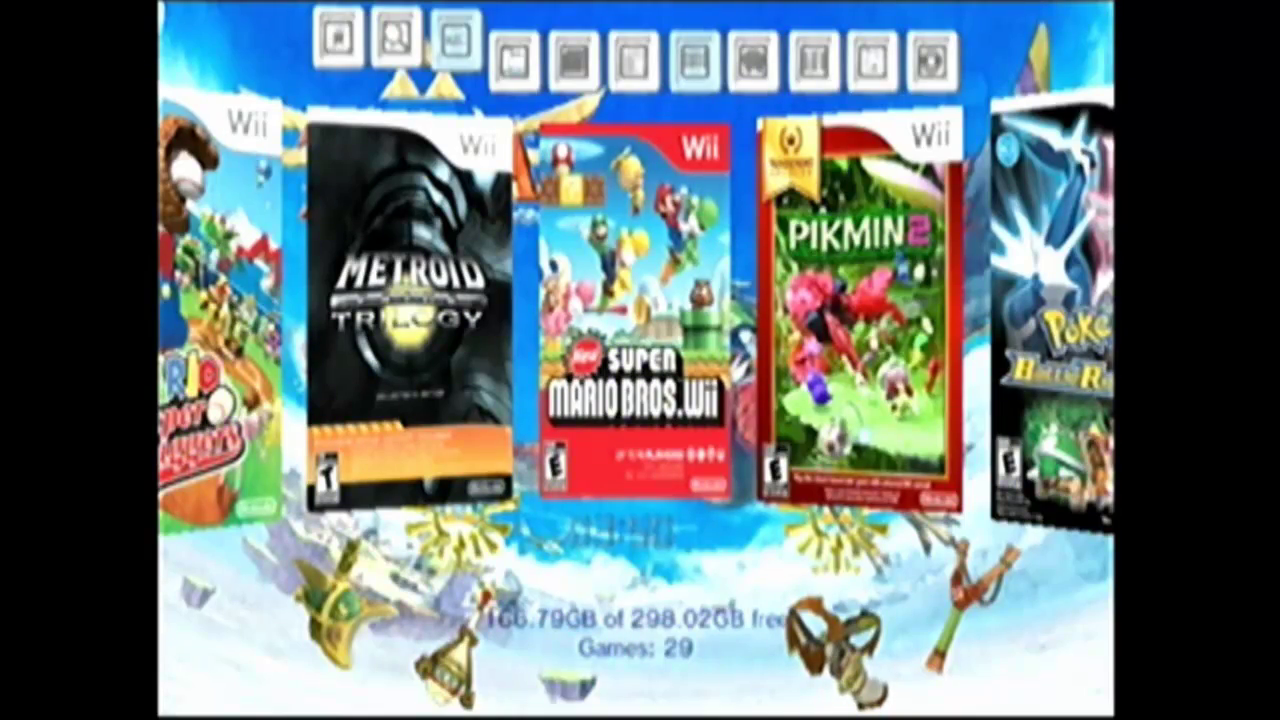
Scroll the covers to Kirby's Return to Dream Land, start it, then exit back.
key("Right")
key("Right")
key("Right")
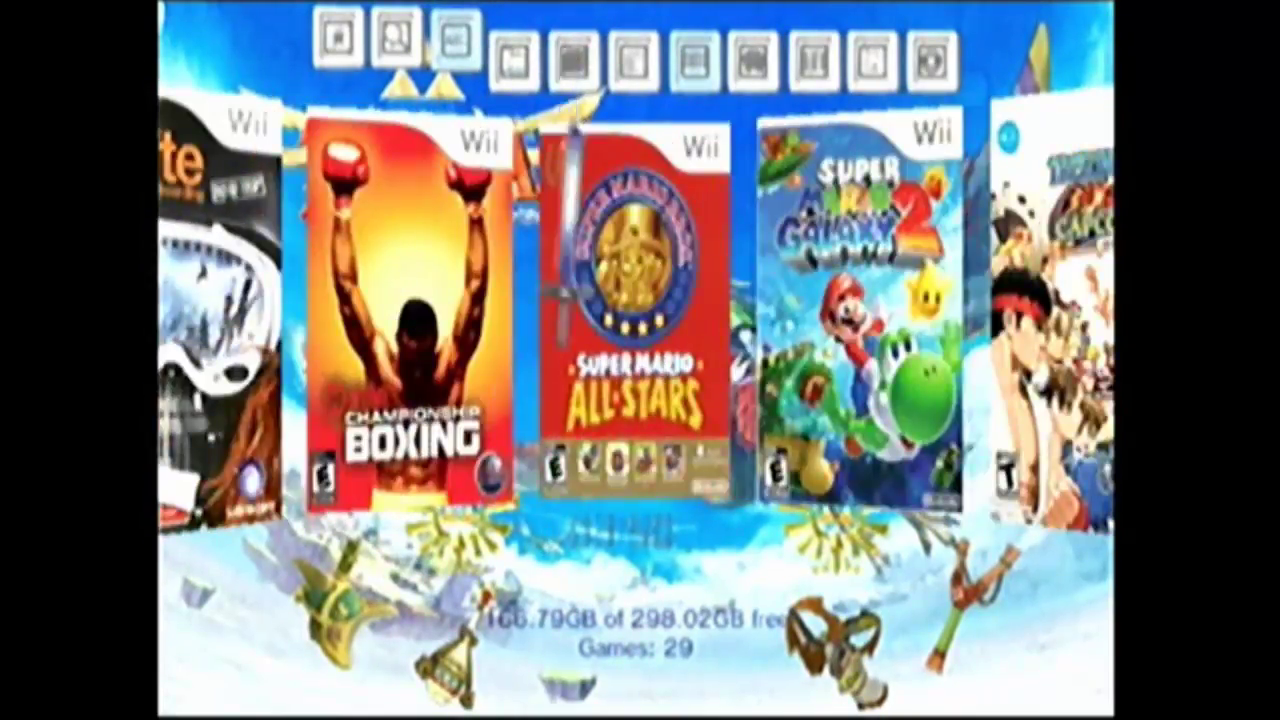
key("Right")
key("Right")
key("Right")
key("Right")
key("Right")
key("Right")
key("Right")
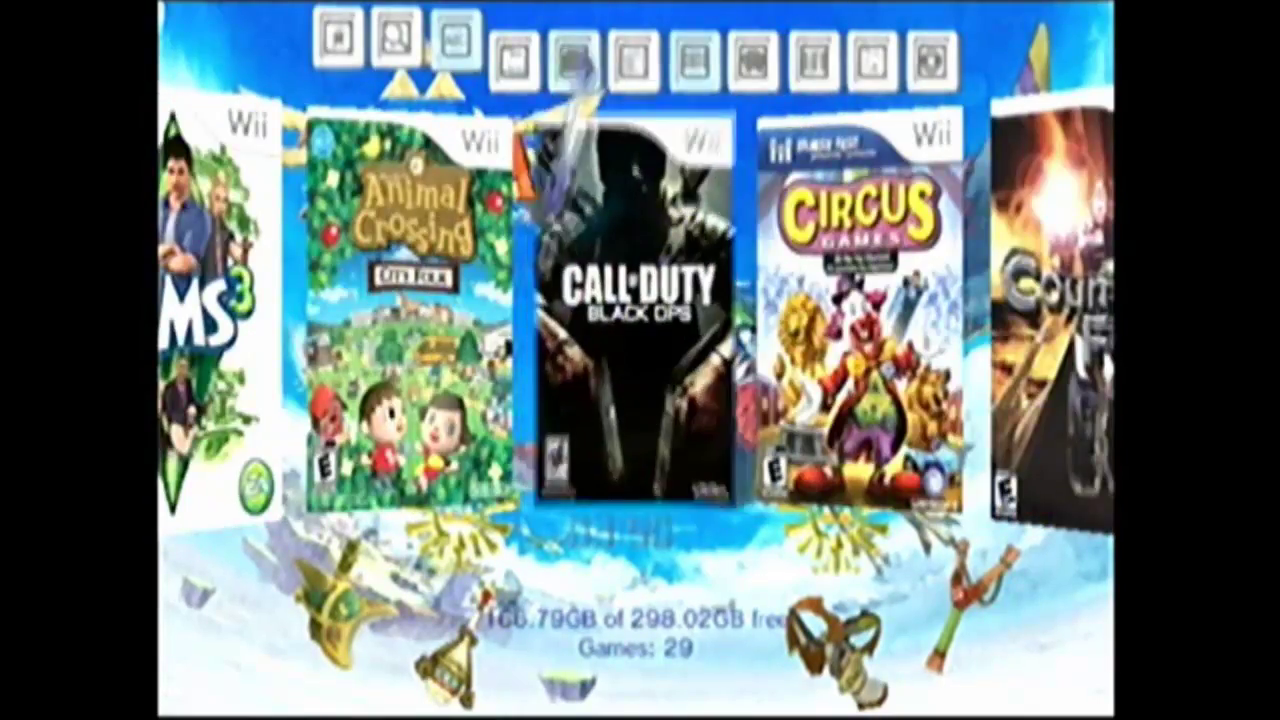
key("Right")
key("Right")
key("Right")
key("Right")
key("Right")
key("Right")
key("Right")
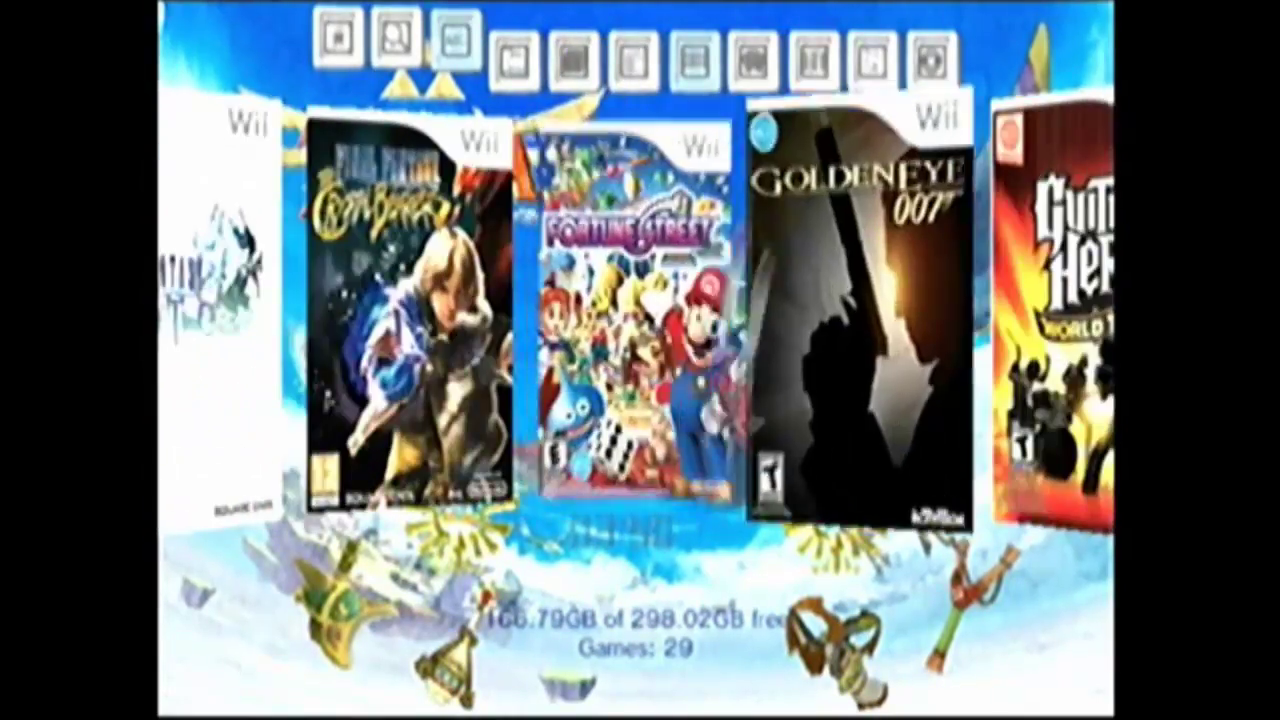
key("Right")
key("Right")
key("Right")
key("Right")
key("Right")
key("Left")
key("Left")
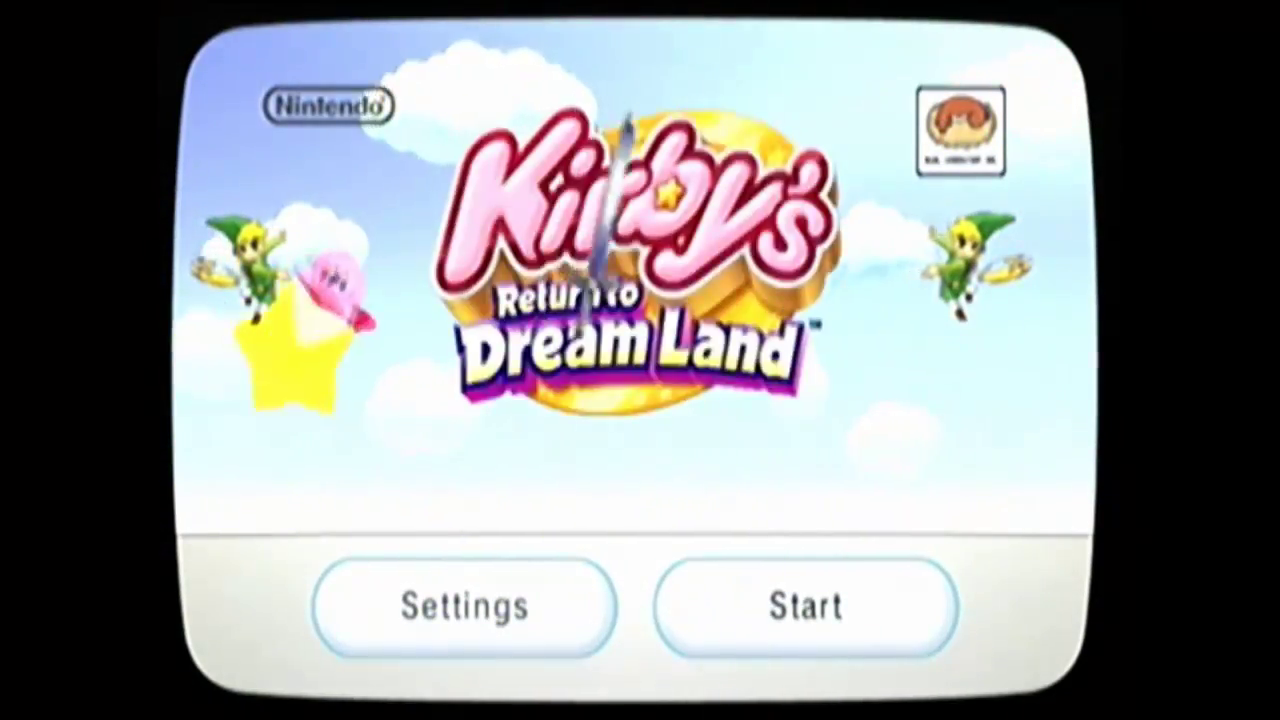
key("Escape")
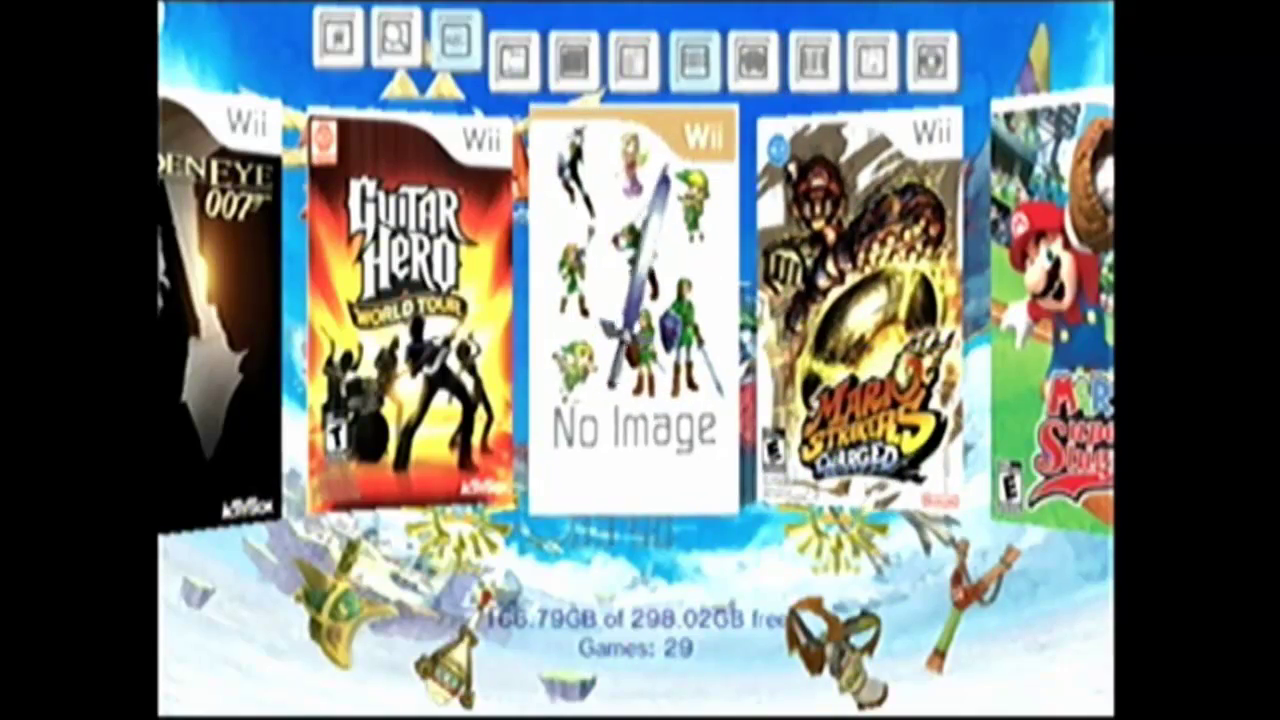
Show games as a list and download Full HQ Covers for games missing images.
left_click(628, 80)
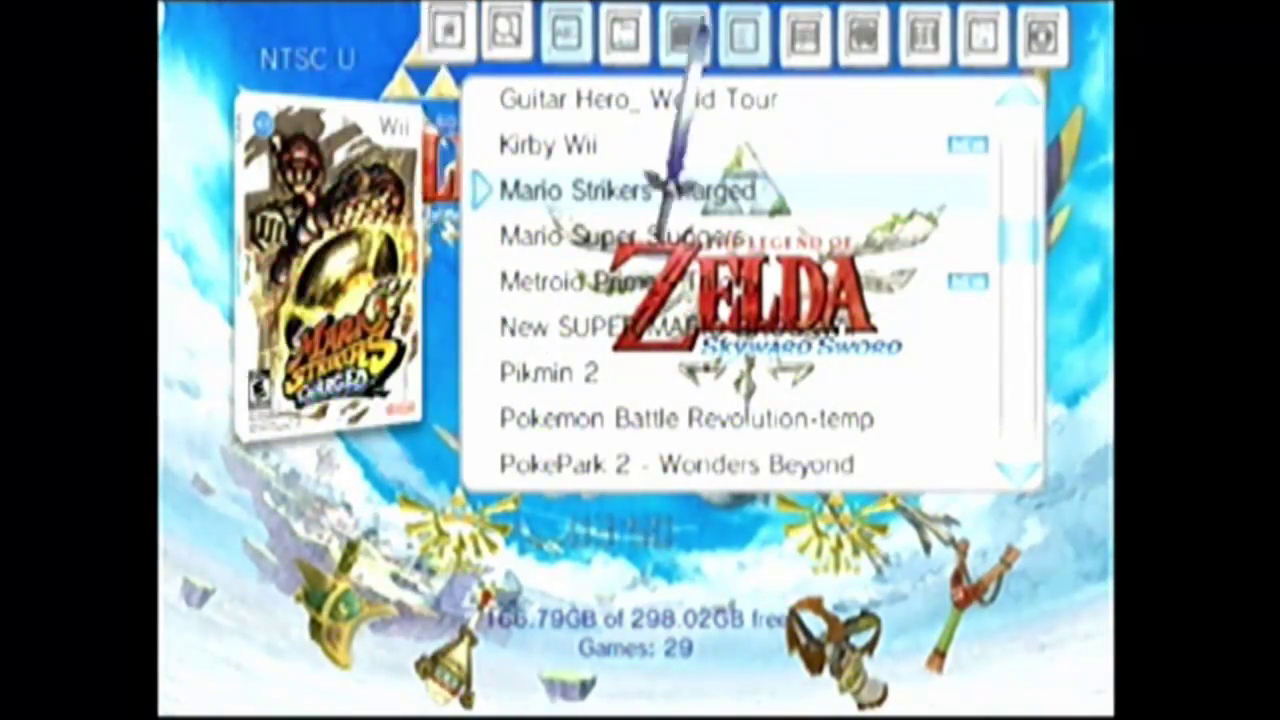
key("1")
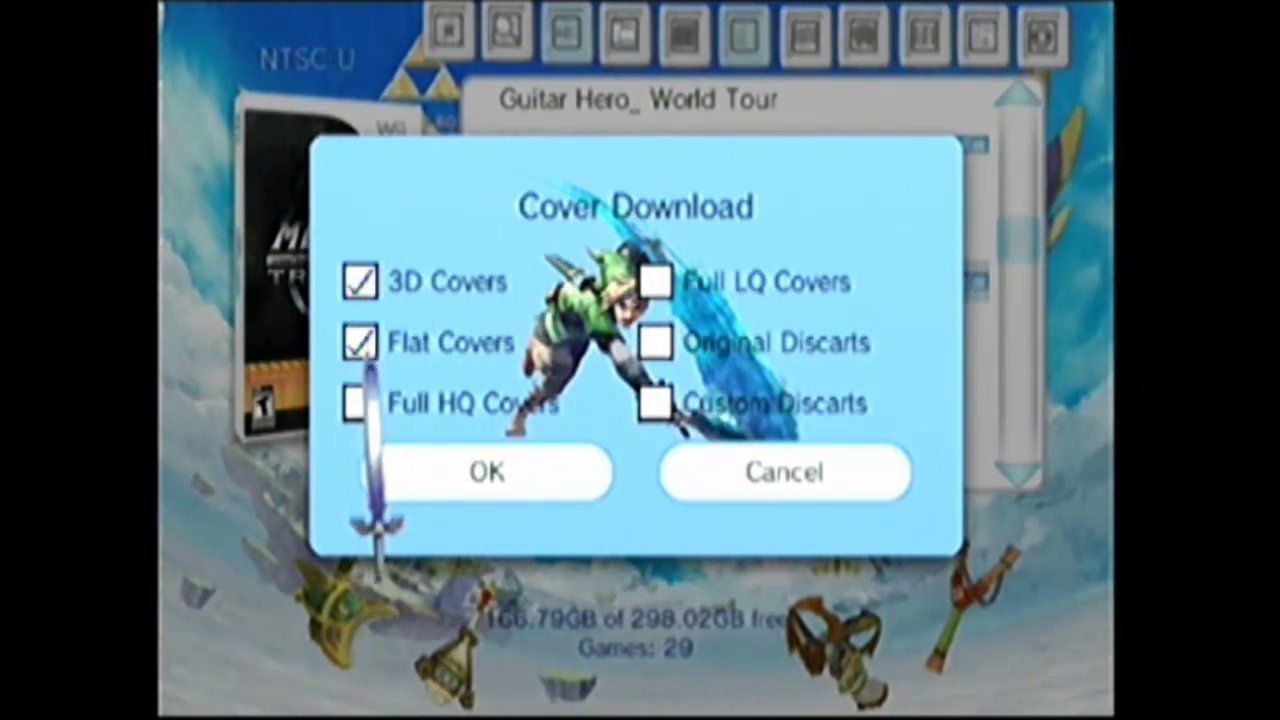
left_click(358, 402)
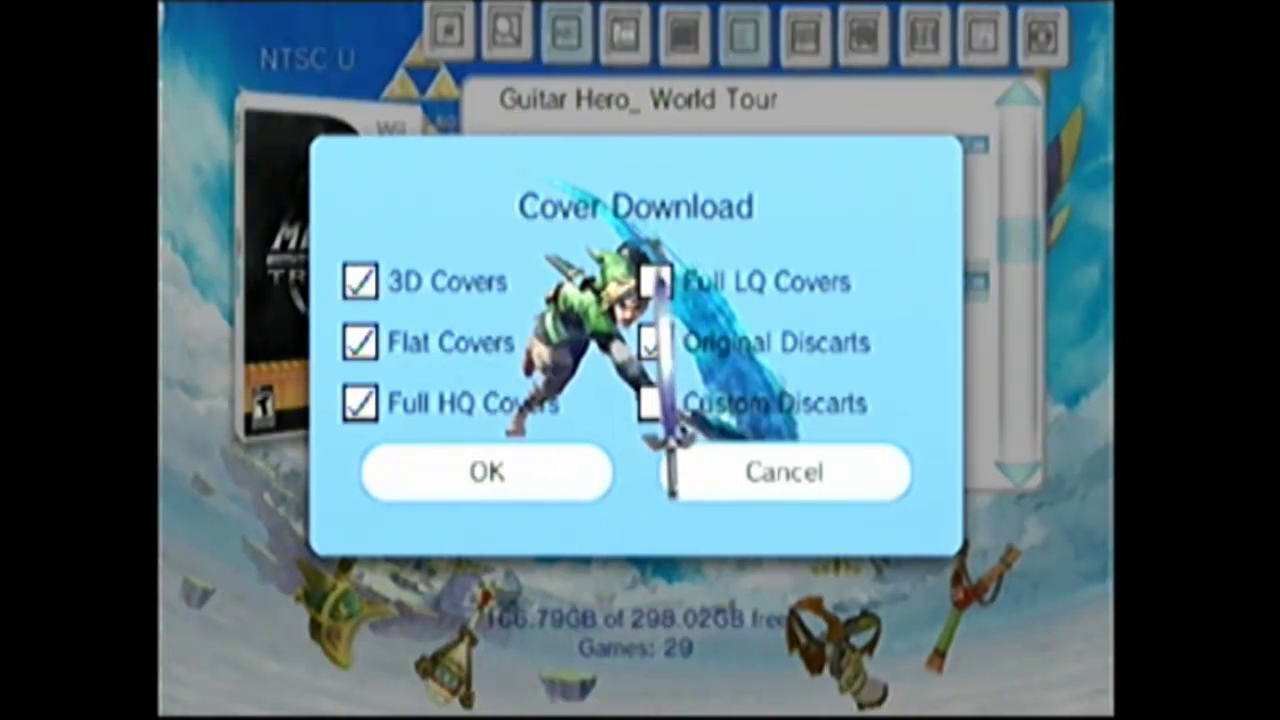
left_click(505, 468)
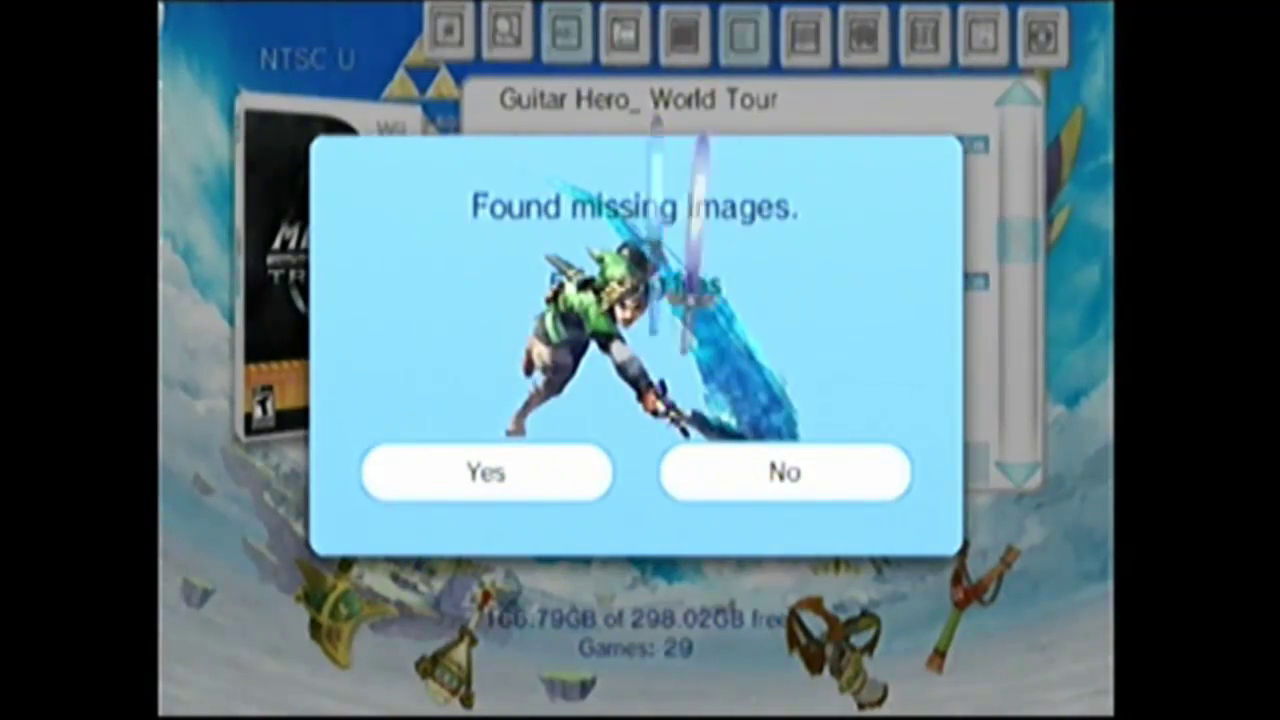
left_click(602, 466)
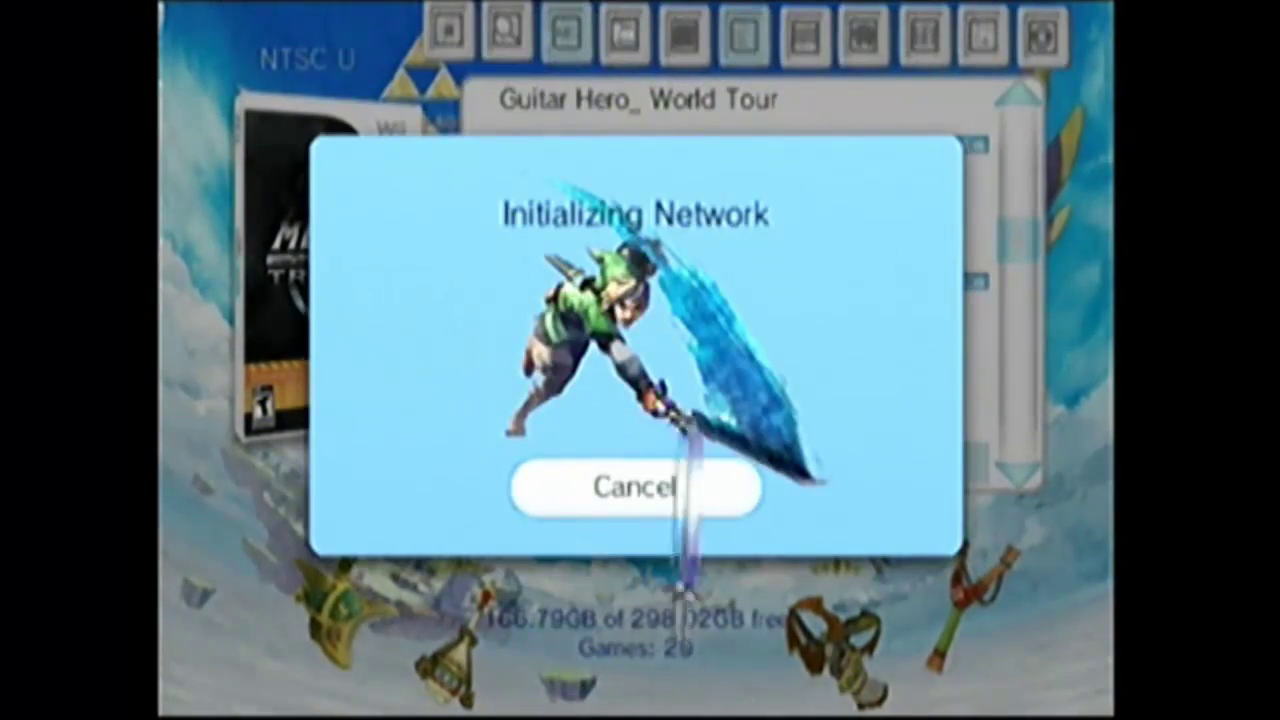